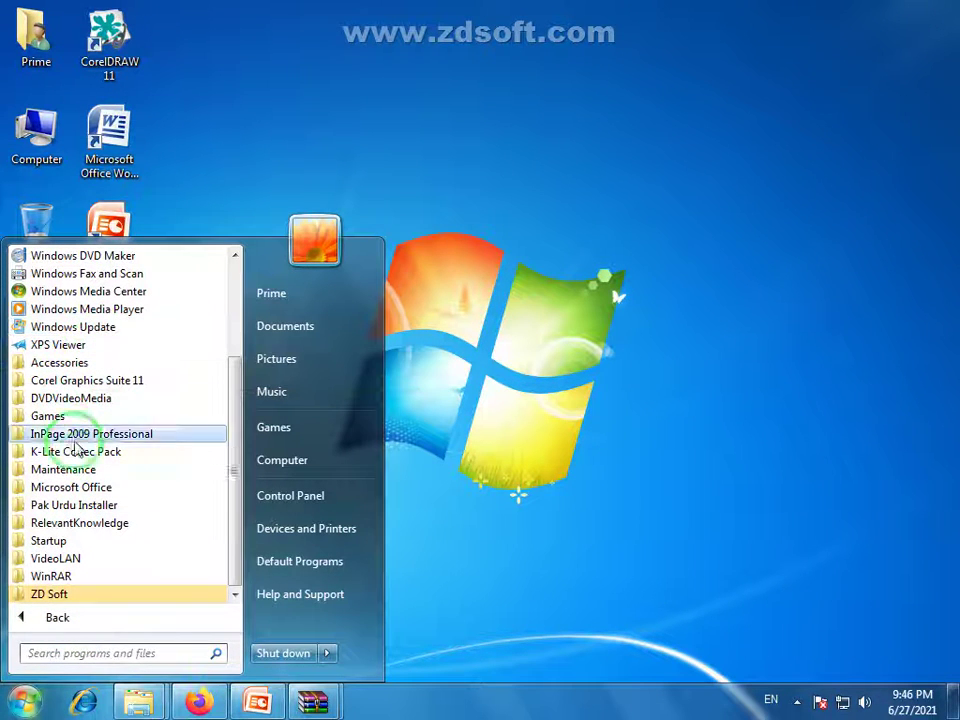
pyautogui.moveTo(234, 427); pyautogui.dragTo(236, 367)
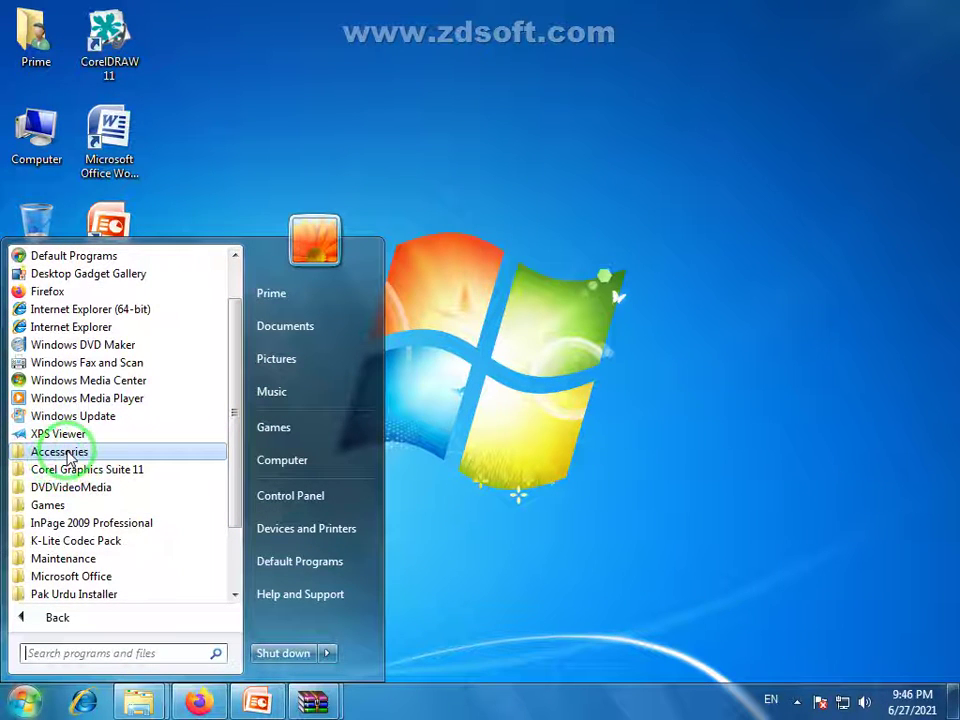
pyautogui.click(68, 457)
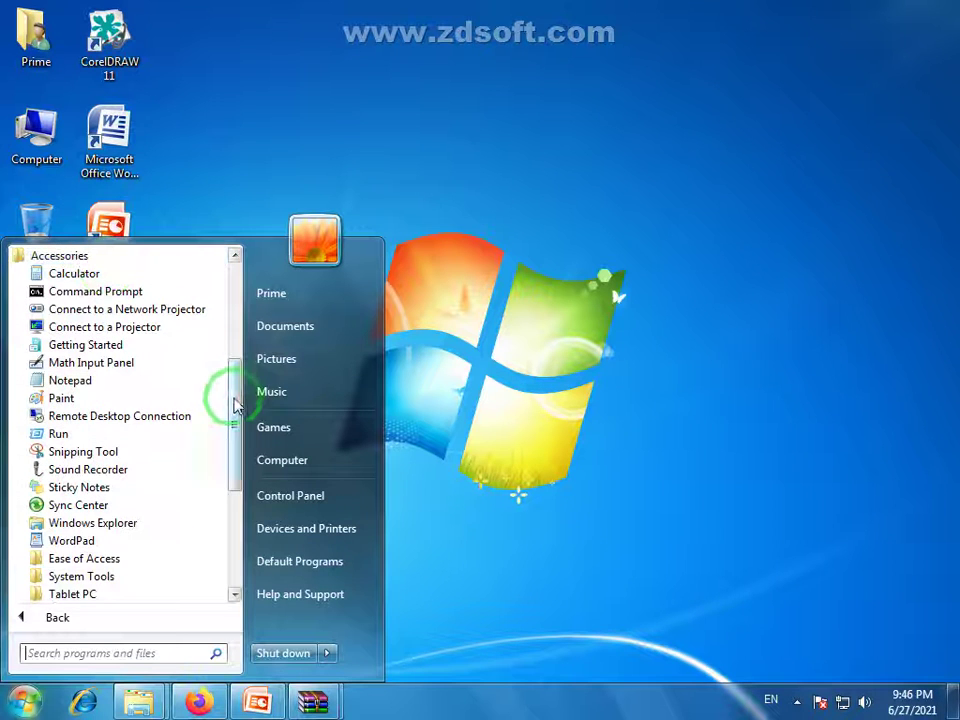
pyautogui.moveTo(236, 403)
pyautogui.mouseDown()
pyautogui.moveTo(238, 383)
pyautogui.moveTo(236, 403)
pyautogui.mouseUp()
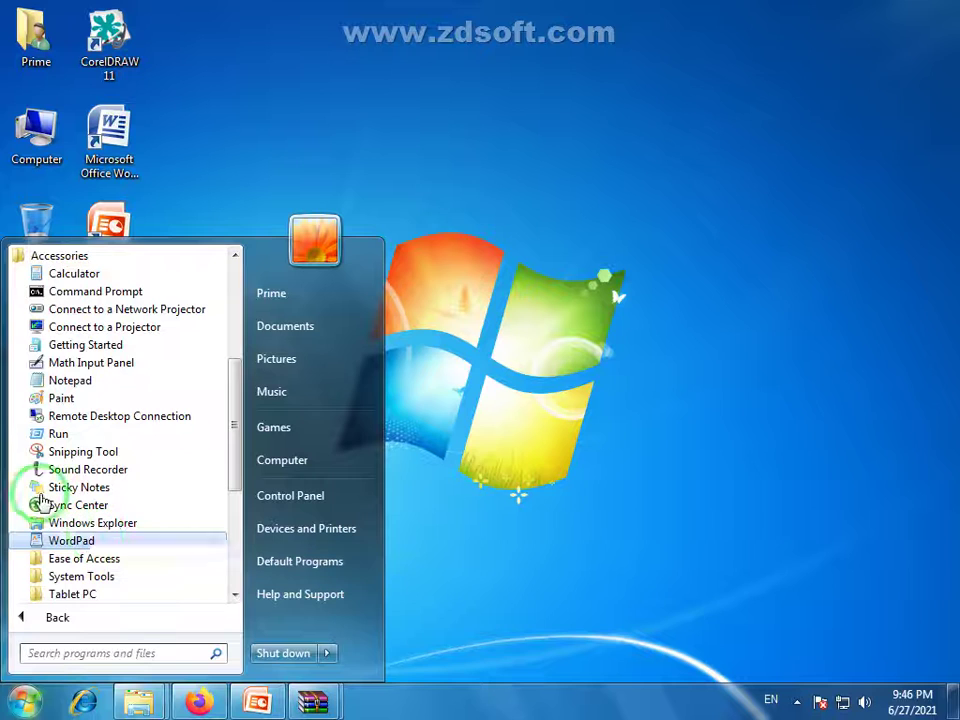
pyautogui.click(101, 276)
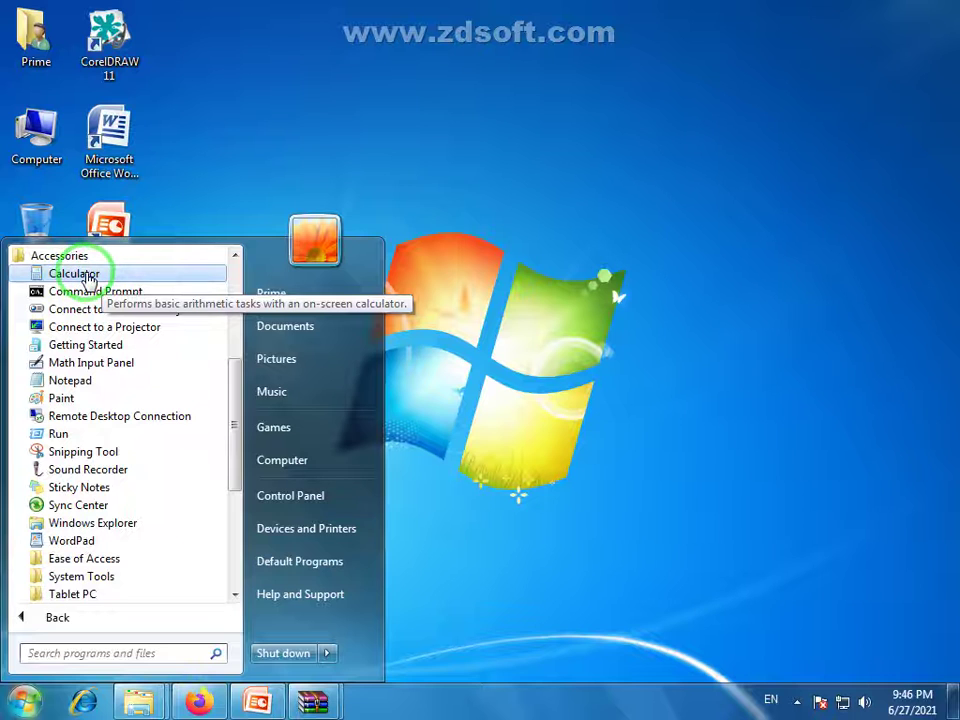
pyautogui.click(557, 387)
# Open Calculator and move its window away from the desktop icons toward the middle of the screen.
pyautogui.click(24, 700)
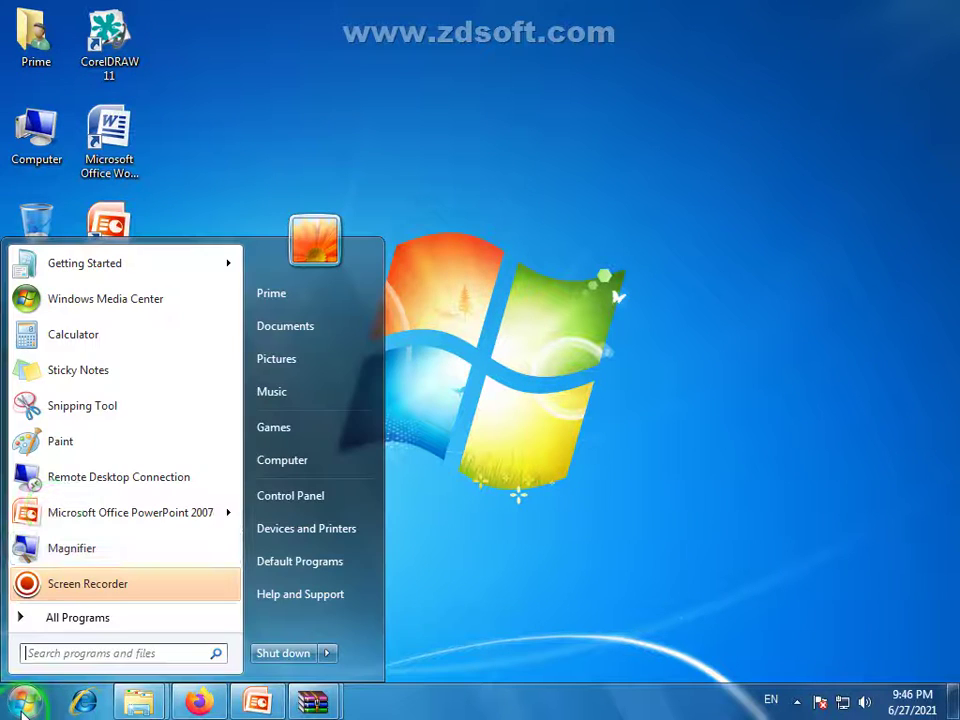
pyautogui.click(72, 336)
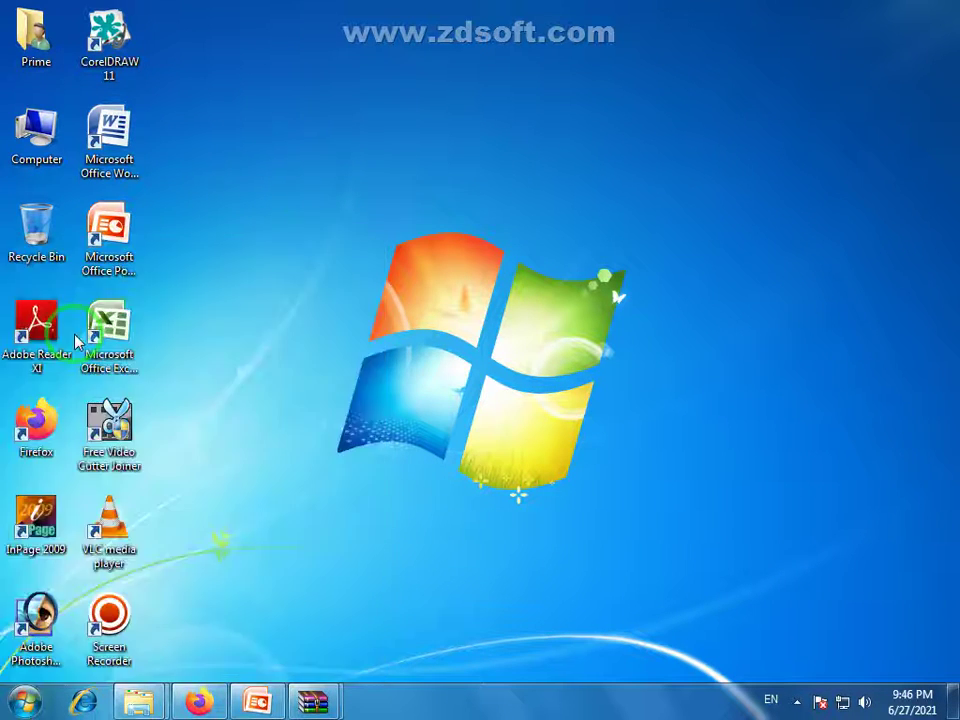
pyautogui.click(143, 68)
pyautogui.moveTo(143, 68); pyautogui.dragTo(358, 87)
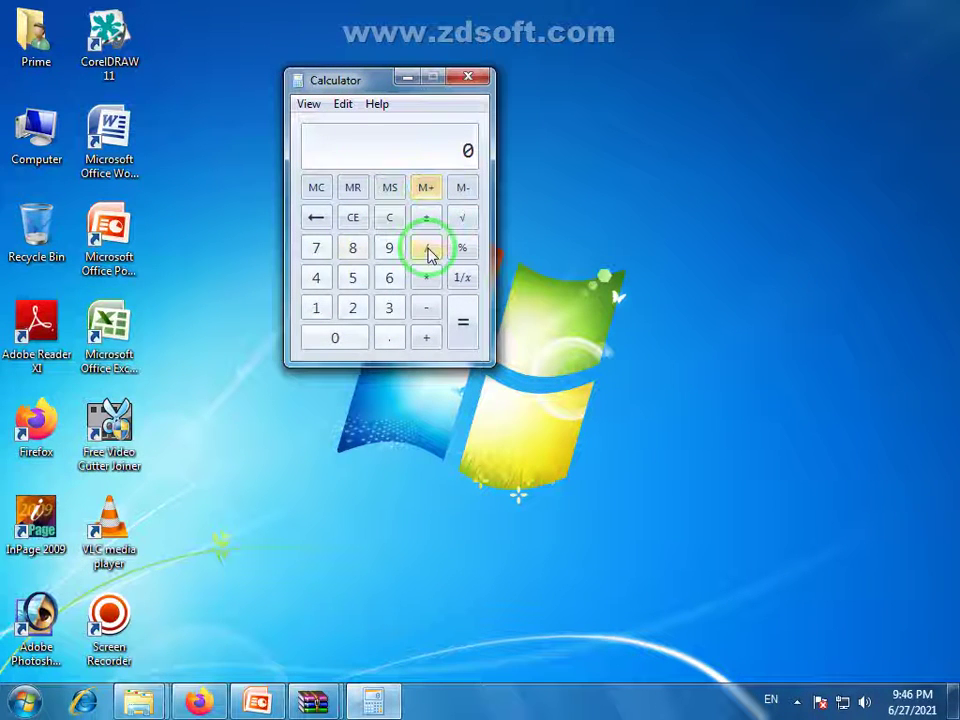
pyautogui.moveTo(364, 86)
pyautogui.mouseDown()
pyautogui.moveTo(369, 94)
pyautogui.moveTo(357, 100)
pyautogui.mouseUp()
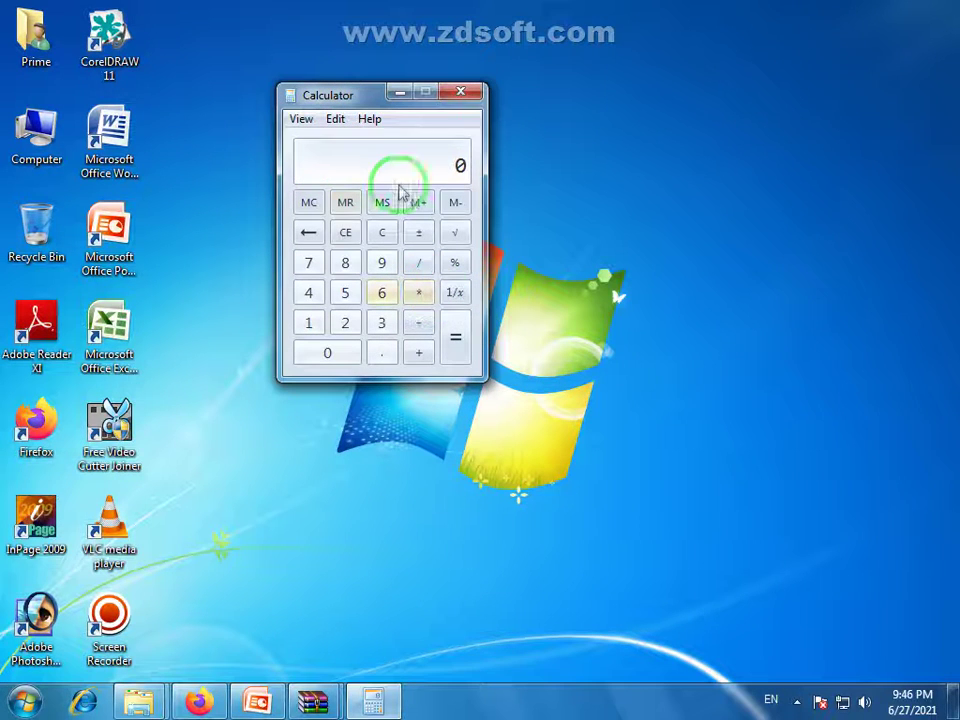
# Calculate 15 + 25 on the calculator, and clear the entry.
pyautogui.click(311, 326)
pyautogui.click(343, 292)
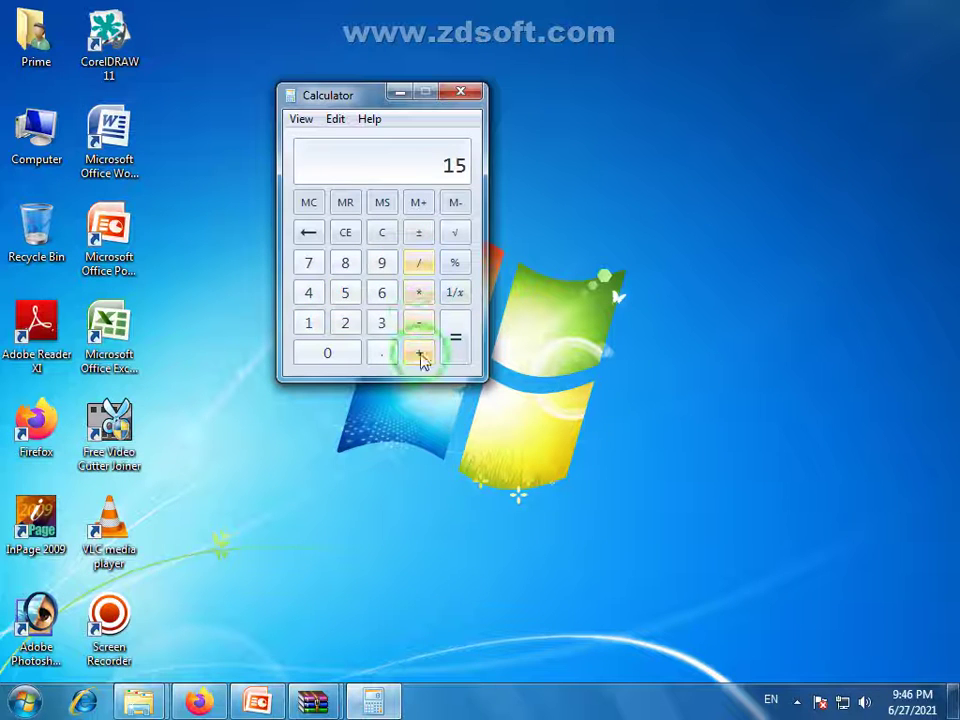
pyautogui.click(419, 356)
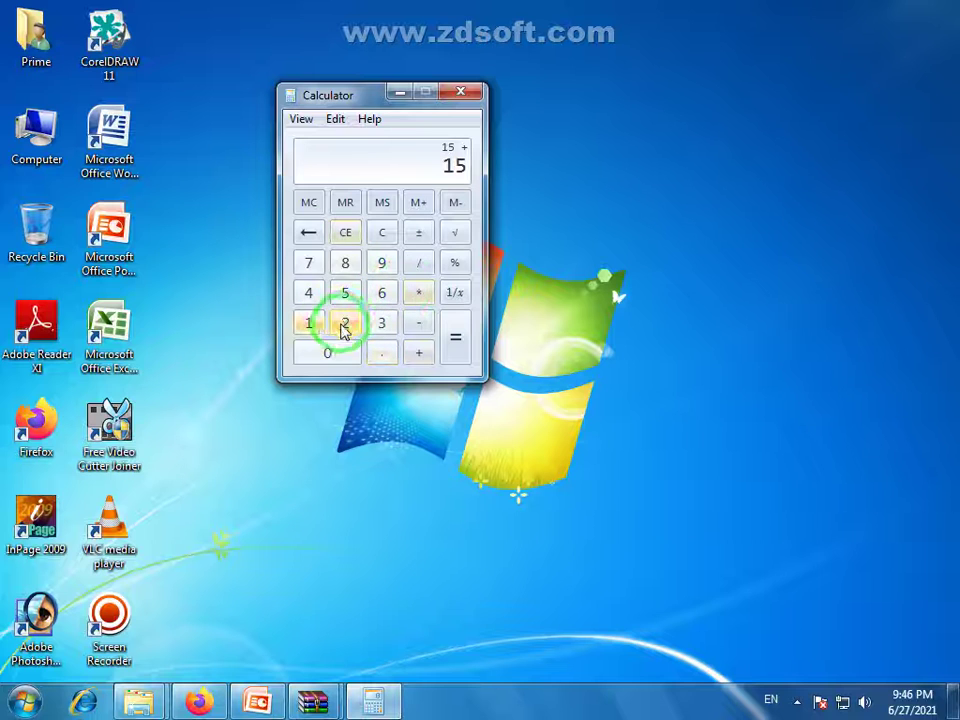
pyautogui.click(346, 328)
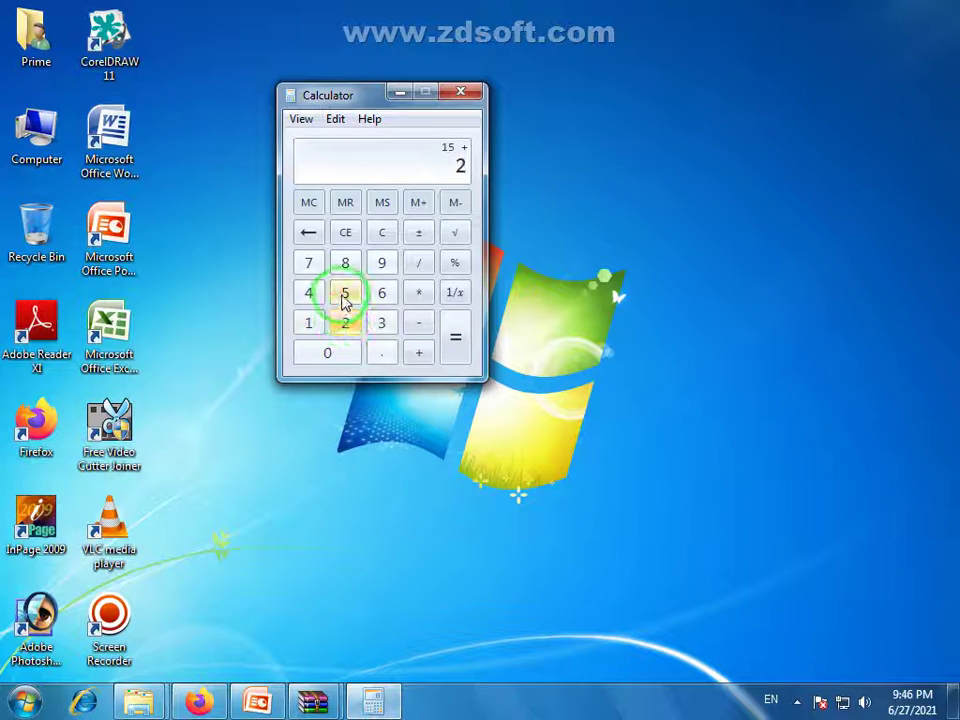
pyautogui.click(344, 297)
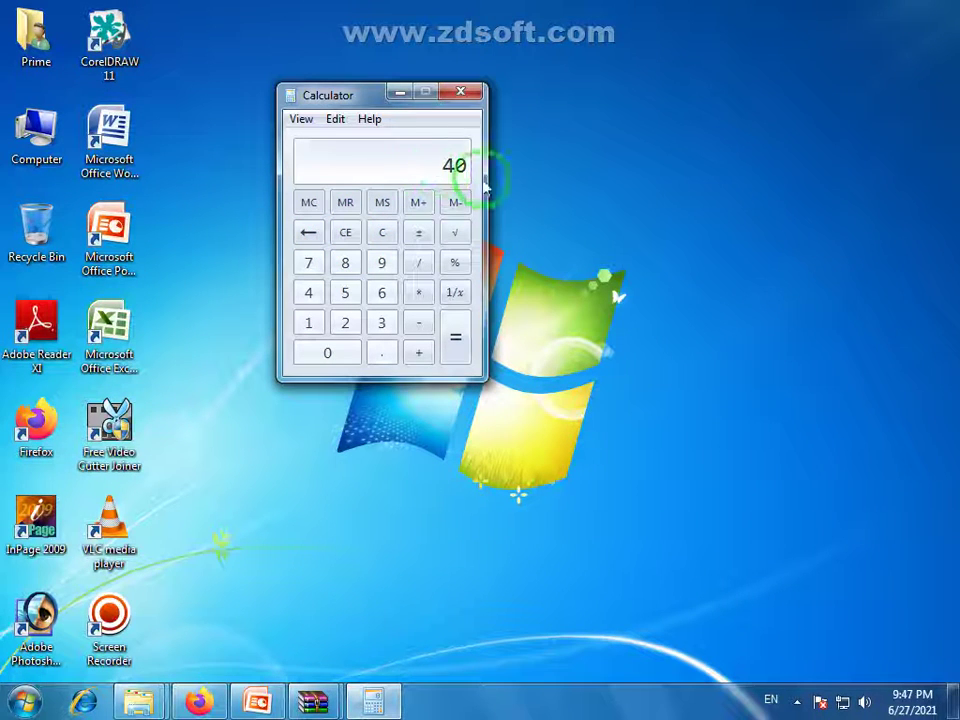
pyautogui.click(346, 234)
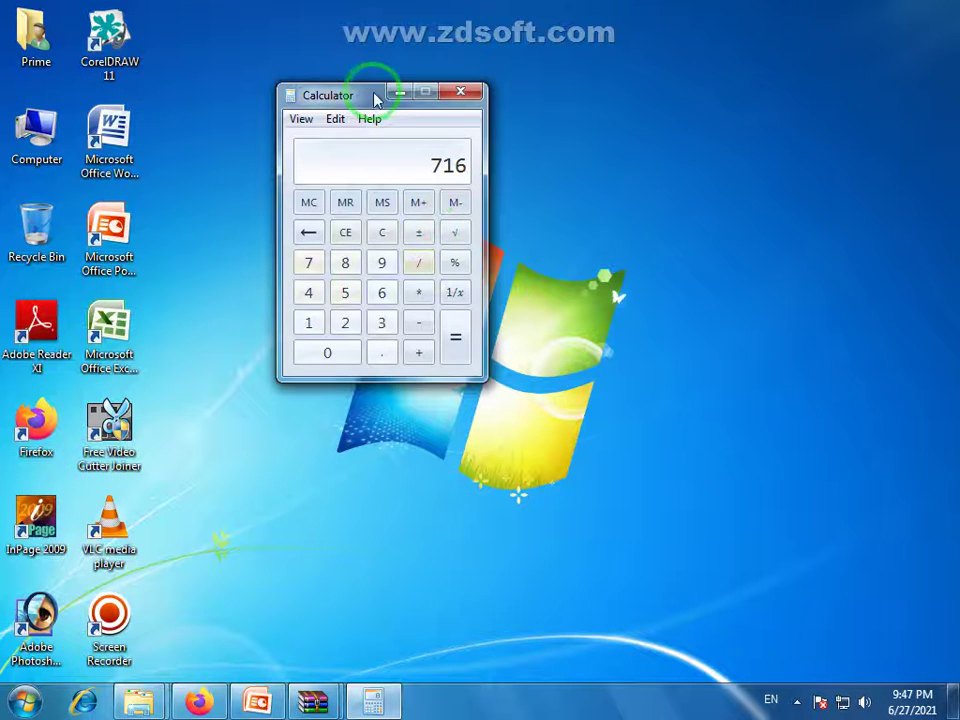
# Clear the calculator's current entry and reposition its window slightly on the desktop.
pyautogui.moveTo(375, 97); pyautogui.dragTo(383, 108)
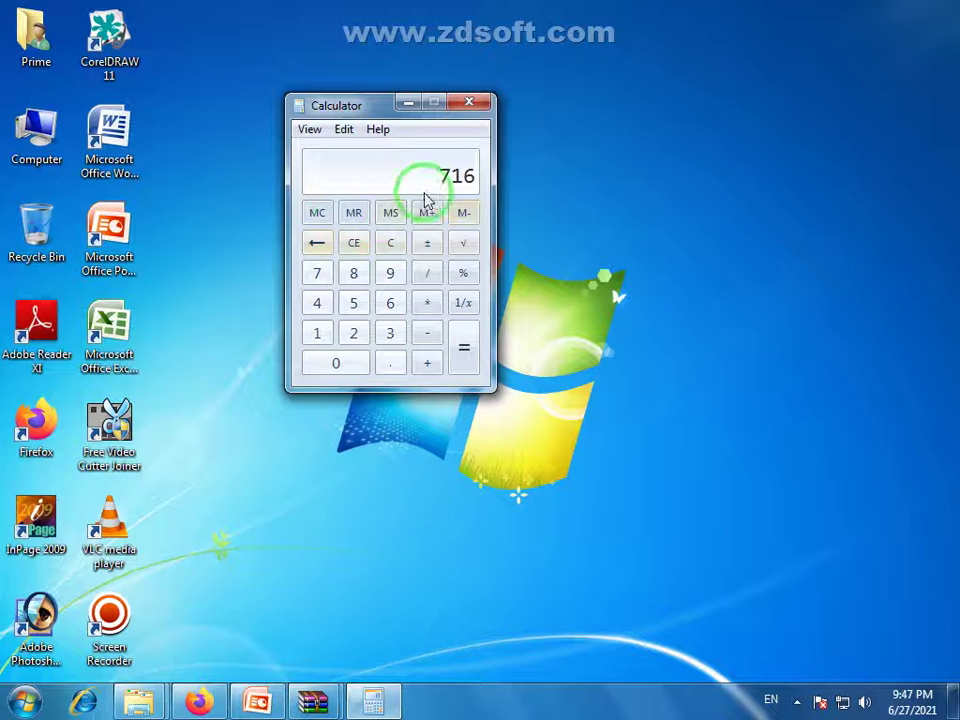
pyautogui.click(353, 242)
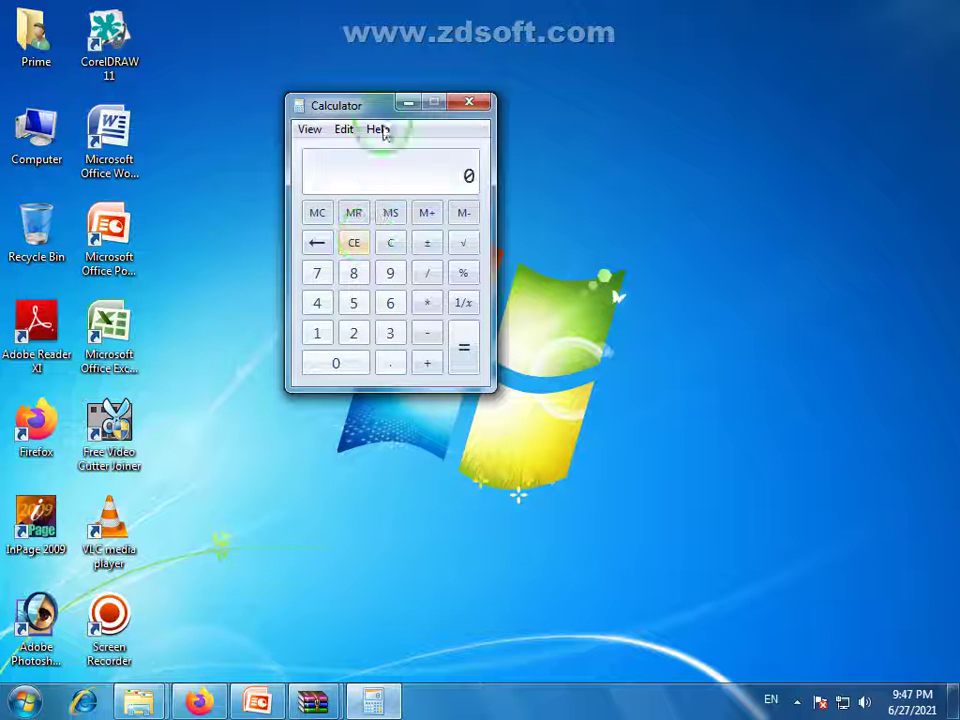
pyautogui.moveTo(383, 108); pyautogui.dragTo(407, 96)
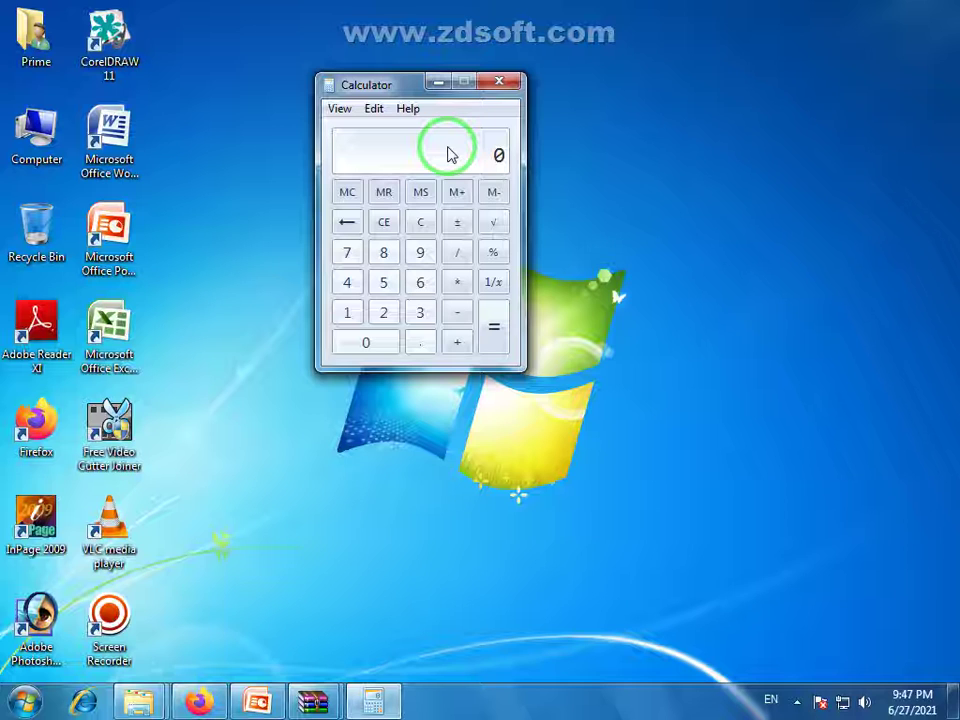
# Switch the calculator to Scientific mode and reposition the wider window near the middle of the desktop.
pyautogui.click(341, 109)
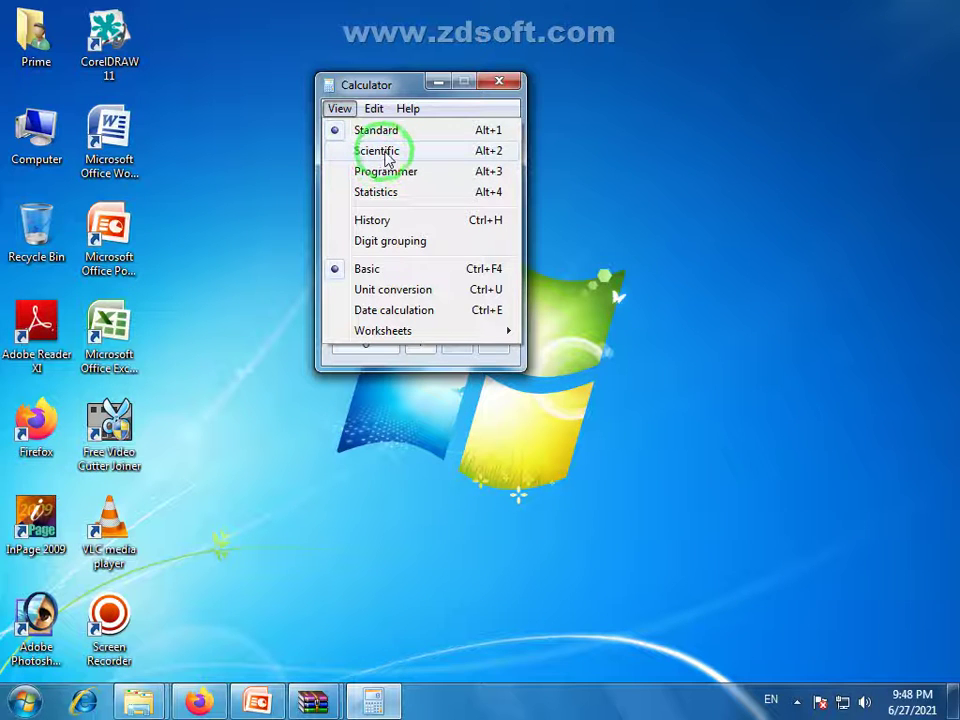
pyautogui.click(386, 155)
pyautogui.moveTo(514, 81); pyautogui.dragTo(448, 110)
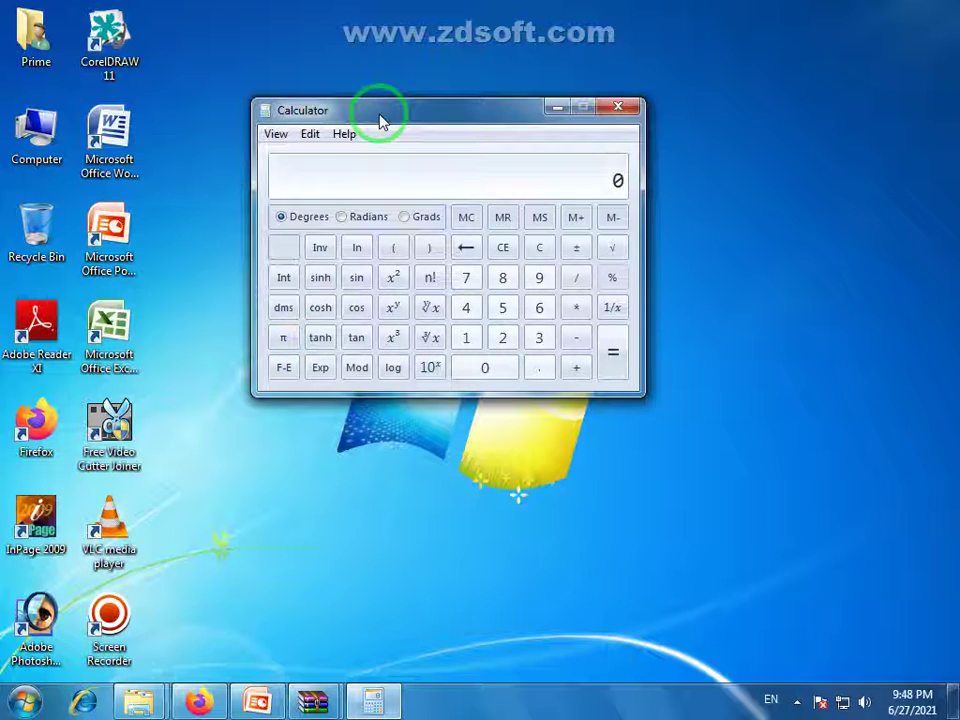
pyautogui.moveTo(380, 120); pyautogui.dragTo(401, 117)
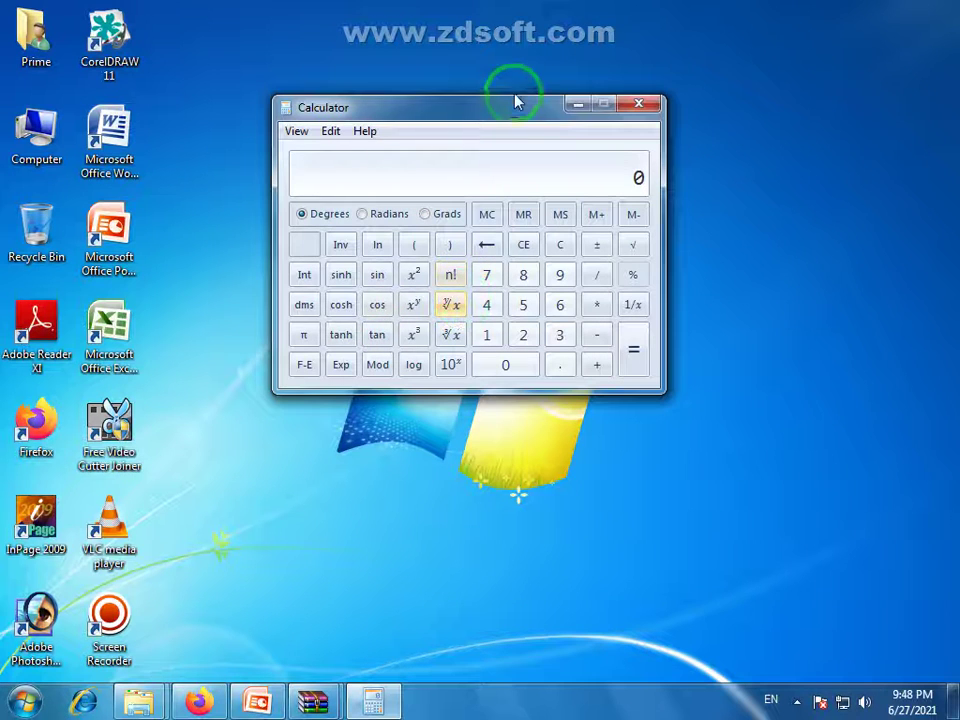
pyautogui.moveTo(516, 101); pyautogui.dragTo(489, 111)
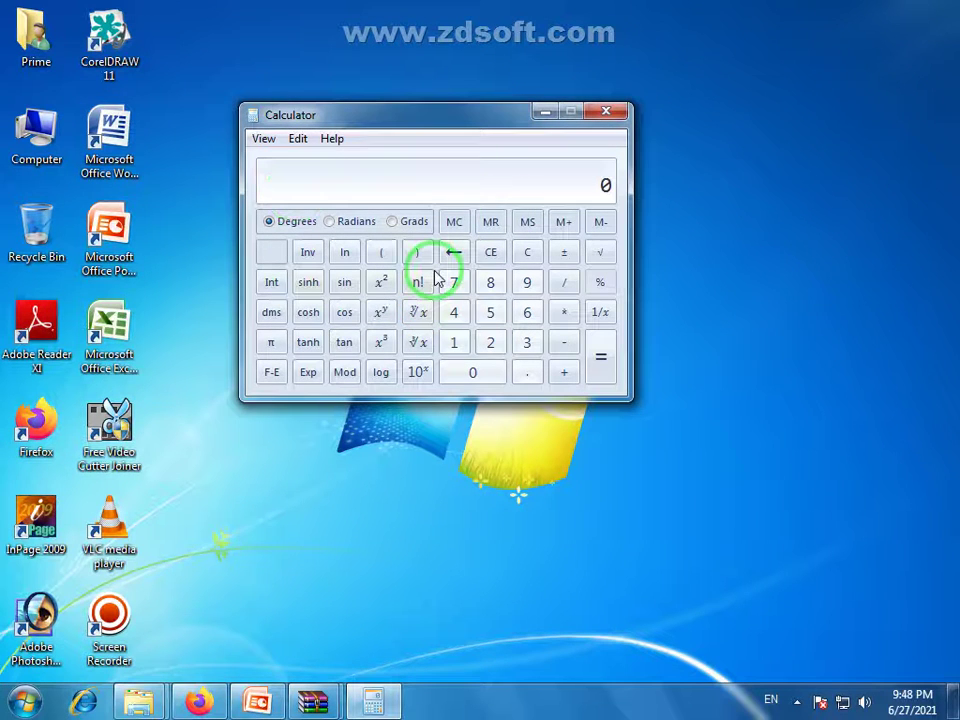
pyautogui.moveTo(420, 122); pyautogui.dragTo(451, 116)
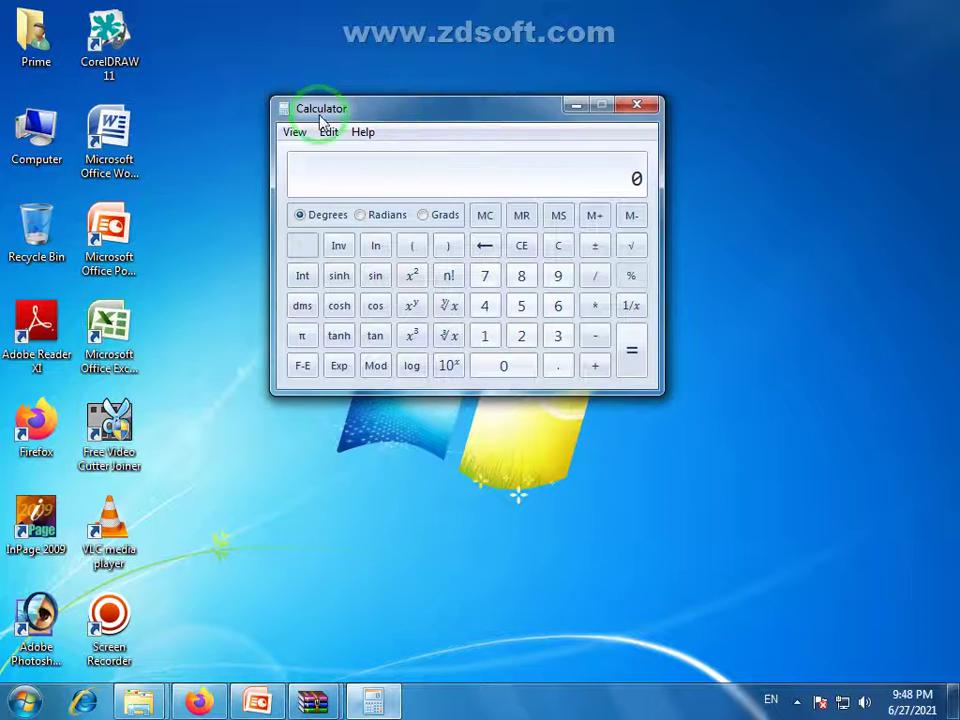
# Switch the calculator to Programmer mode and from there to Statistics mode.
pyautogui.click(293, 132)
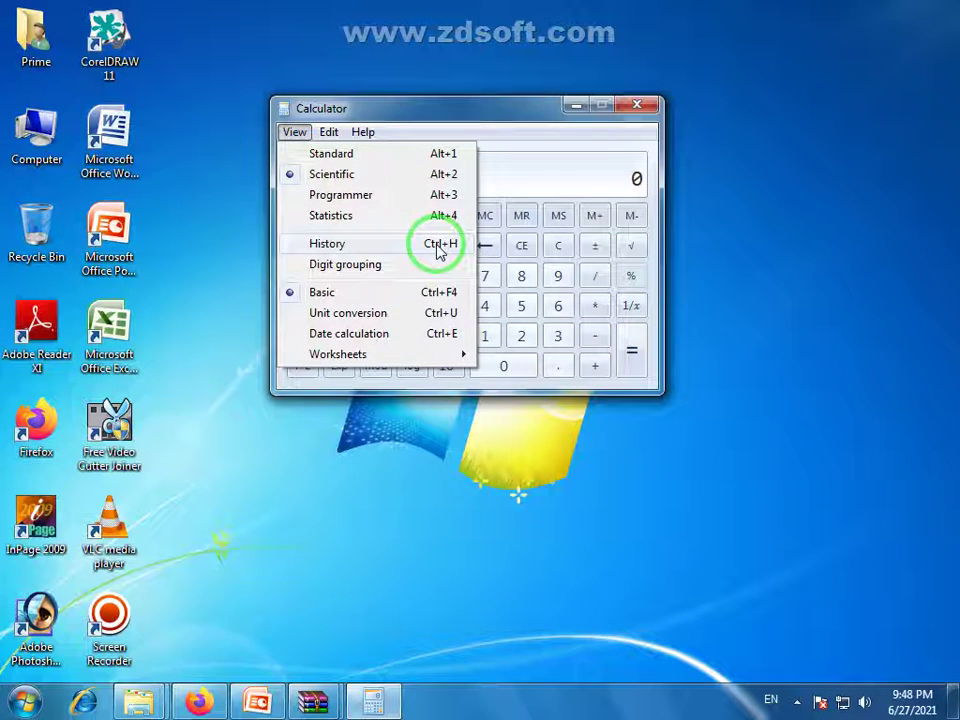
pyautogui.click(347, 197)
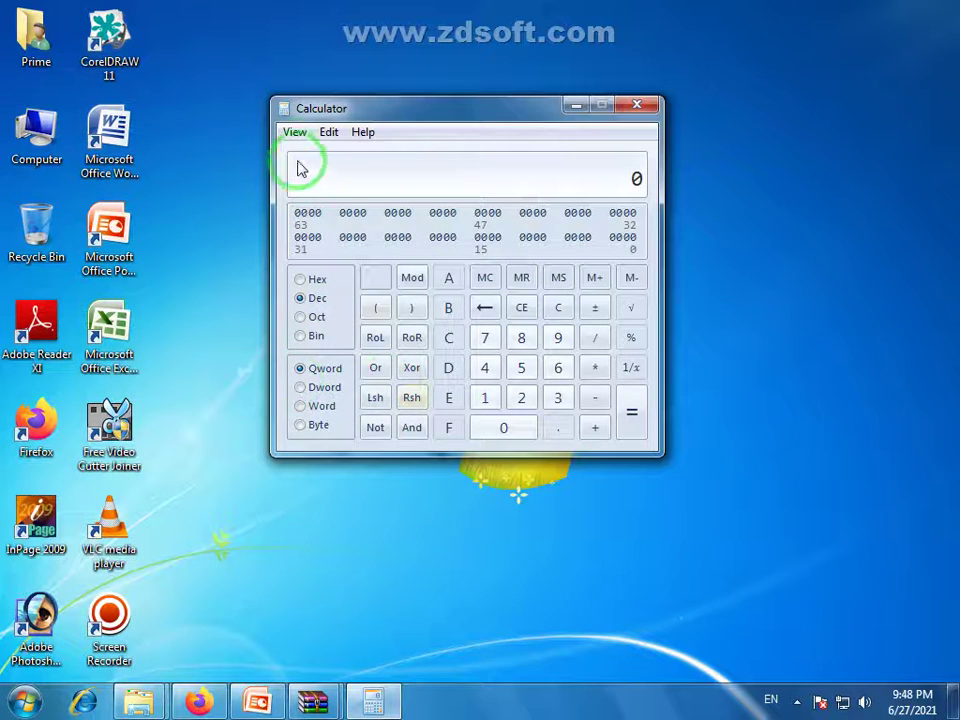
pyautogui.click(295, 133)
pyautogui.click(330, 217)
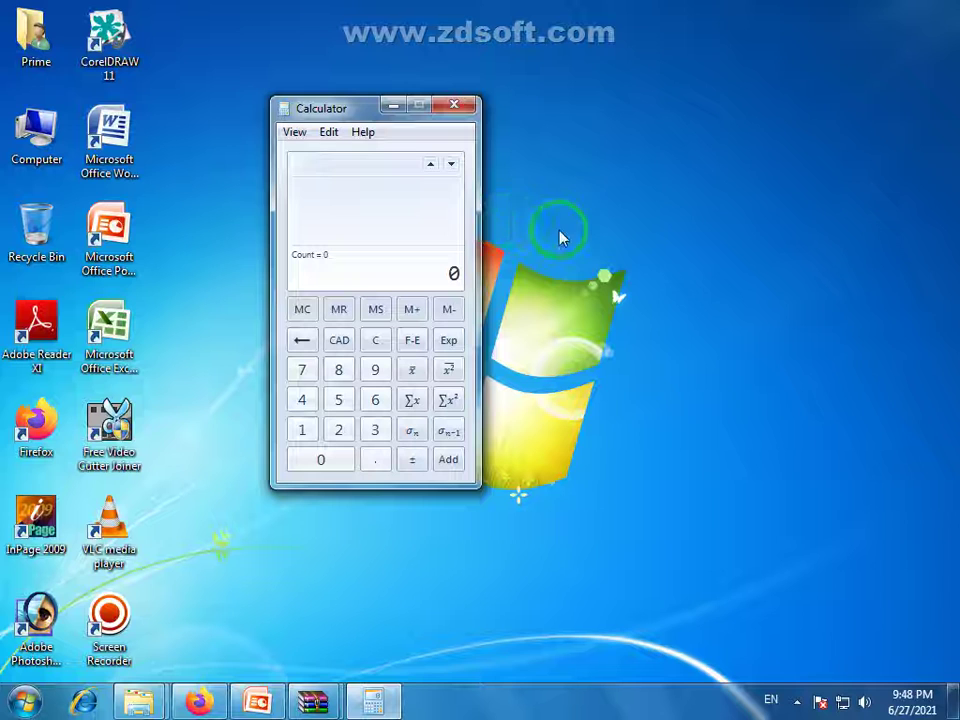
# Return the calculator to Standard mode.
pyautogui.click(290, 131)
pyautogui.press('Left')
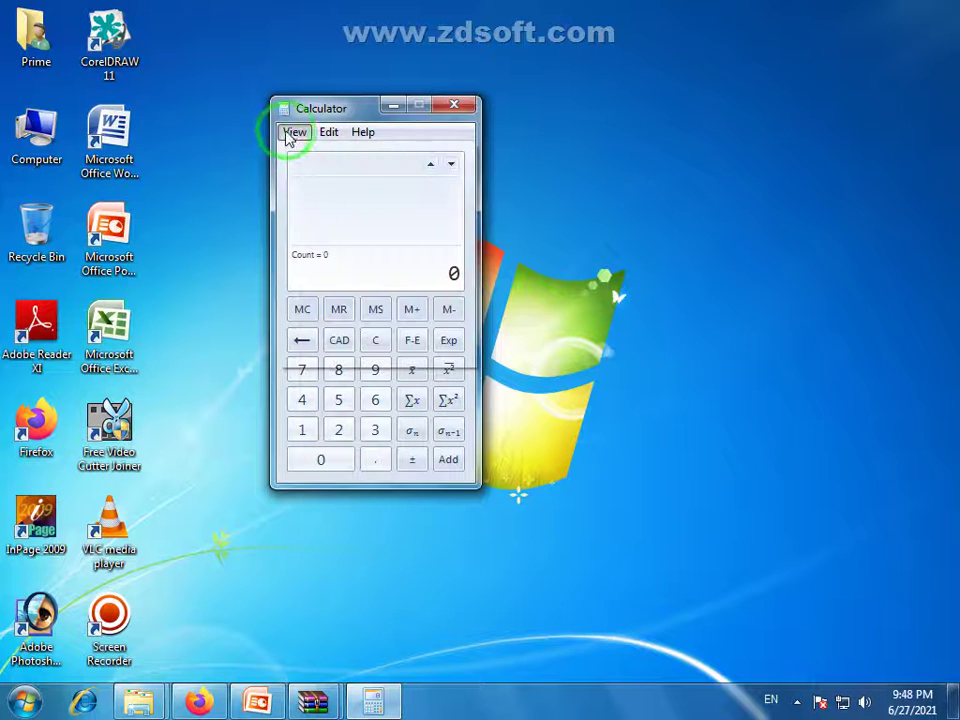
pyautogui.click(292, 132)
pyautogui.click(334, 151)
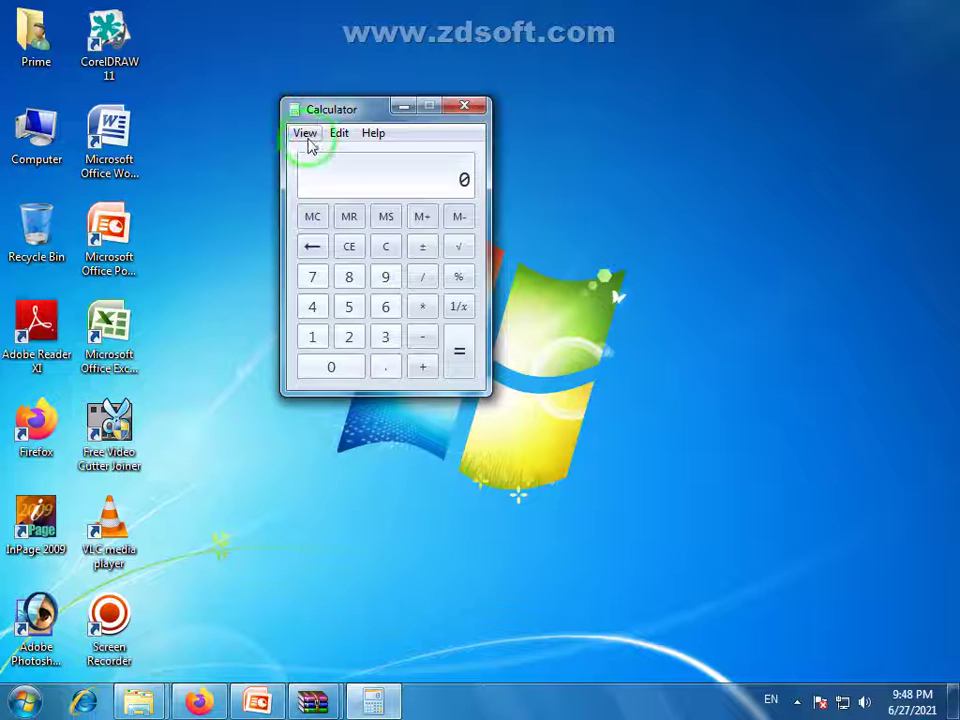
# Show the Unit conversion pane, centre the widened calculator window, and choose Time as the type of unit to convert.
pyautogui.click(306, 134)
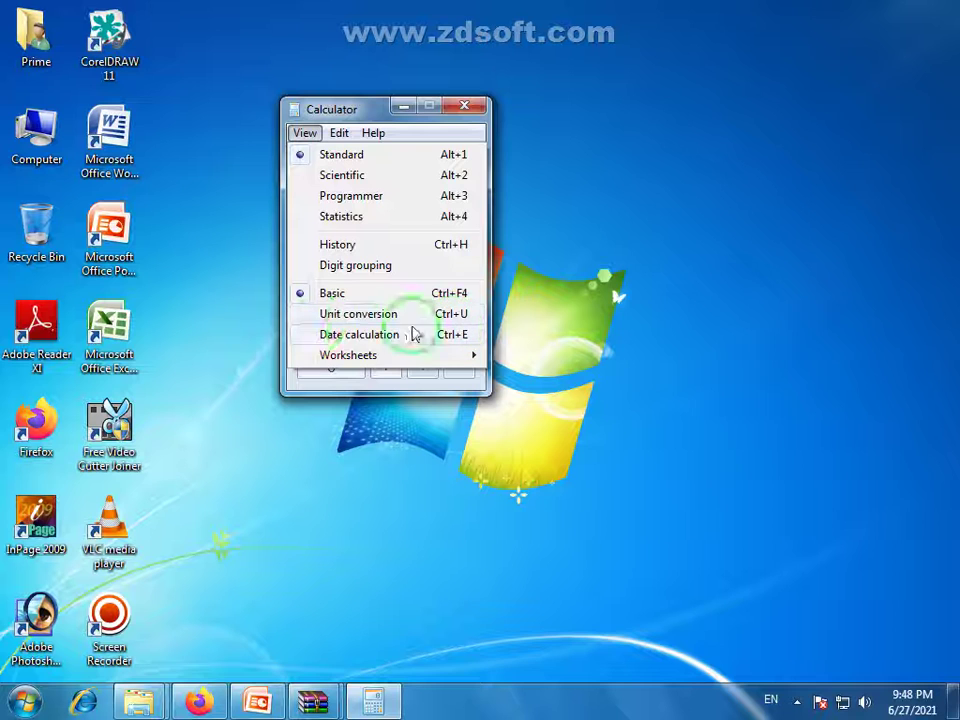
pyautogui.click(364, 316)
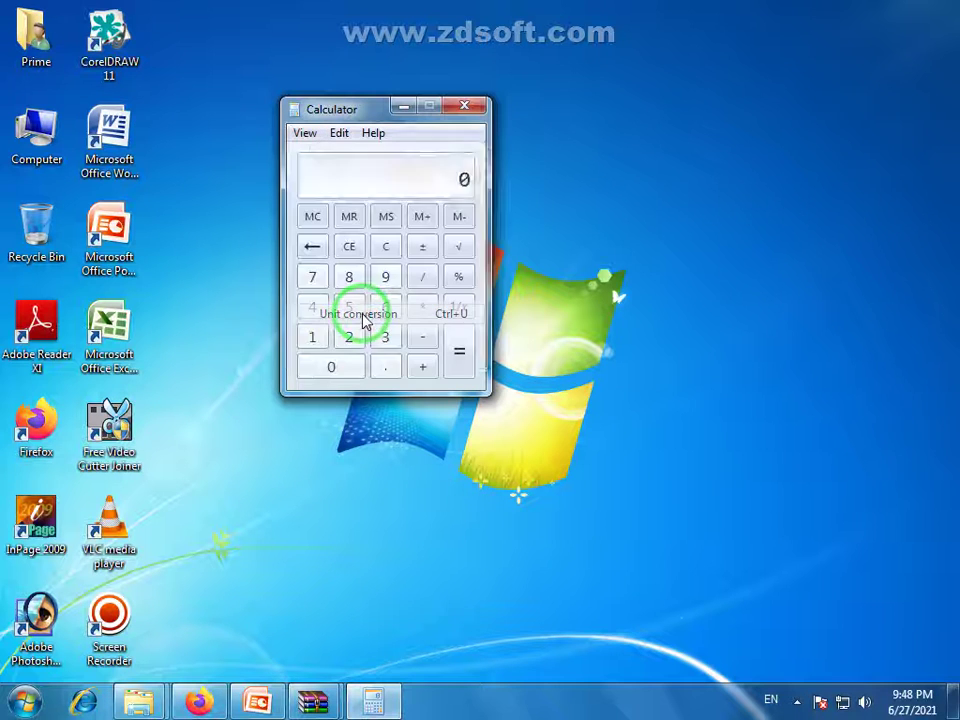
pyautogui.moveTo(591, 111); pyautogui.dragTo(522, 118)
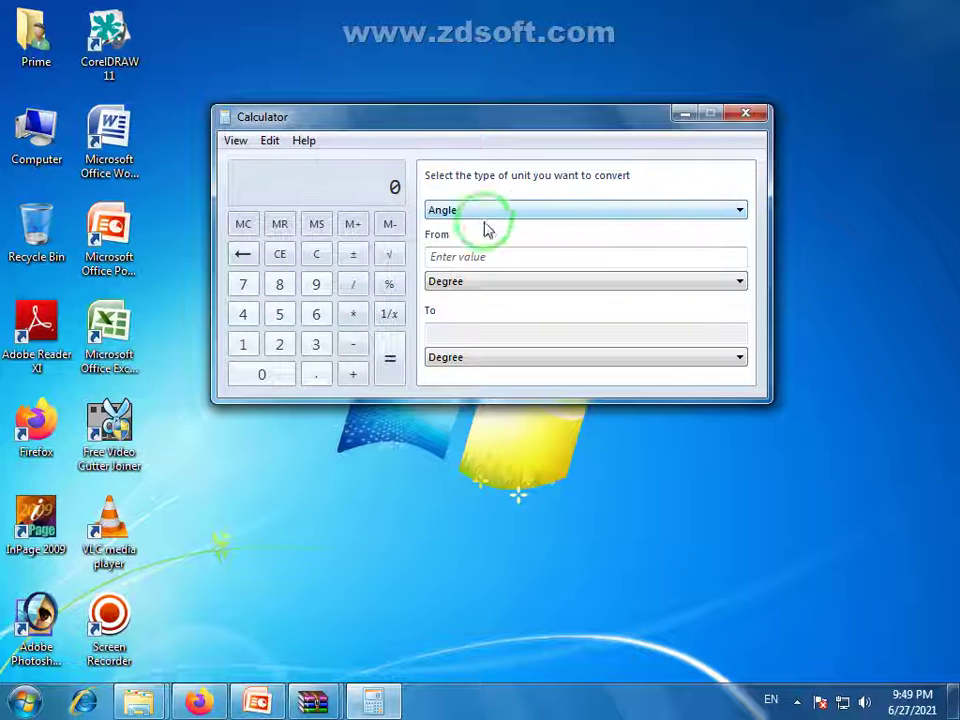
pyautogui.click(740, 212)
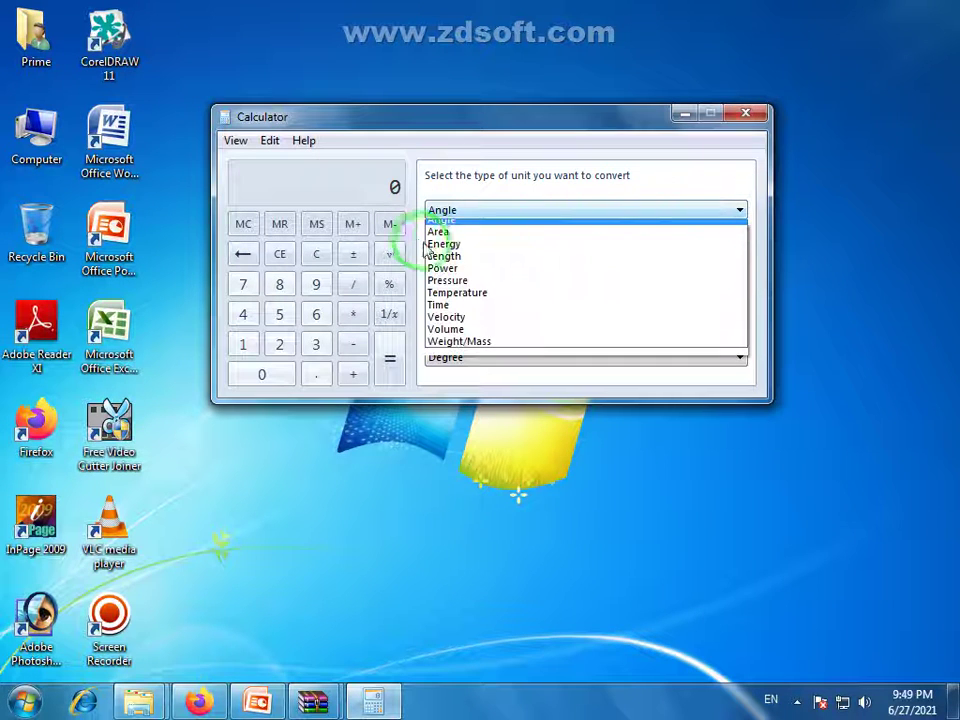
pyautogui.click(446, 318)
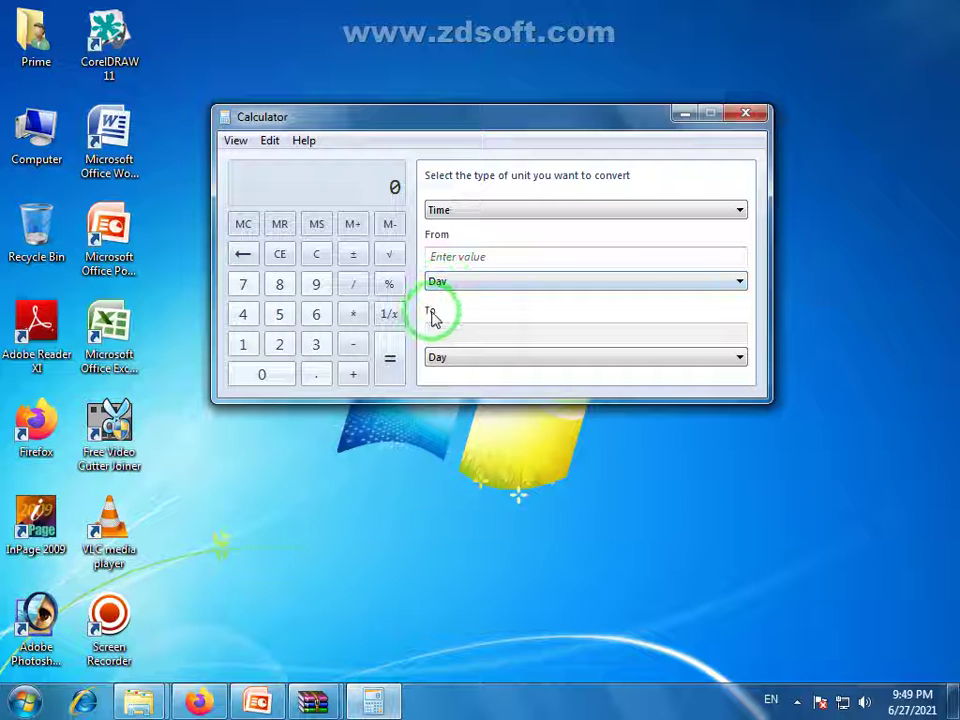
# Enter 15 days as the source value and set the target unit to Minute.
pyautogui.click(741, 359)
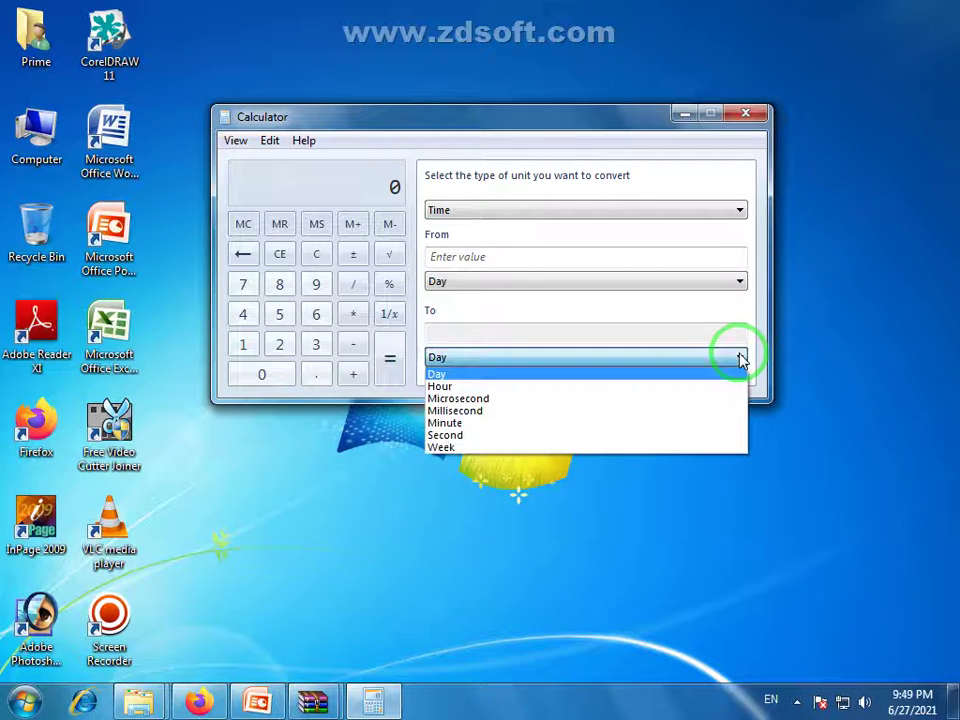
pyautogui.click(634, 339)
pyautogui.click(481, 255)
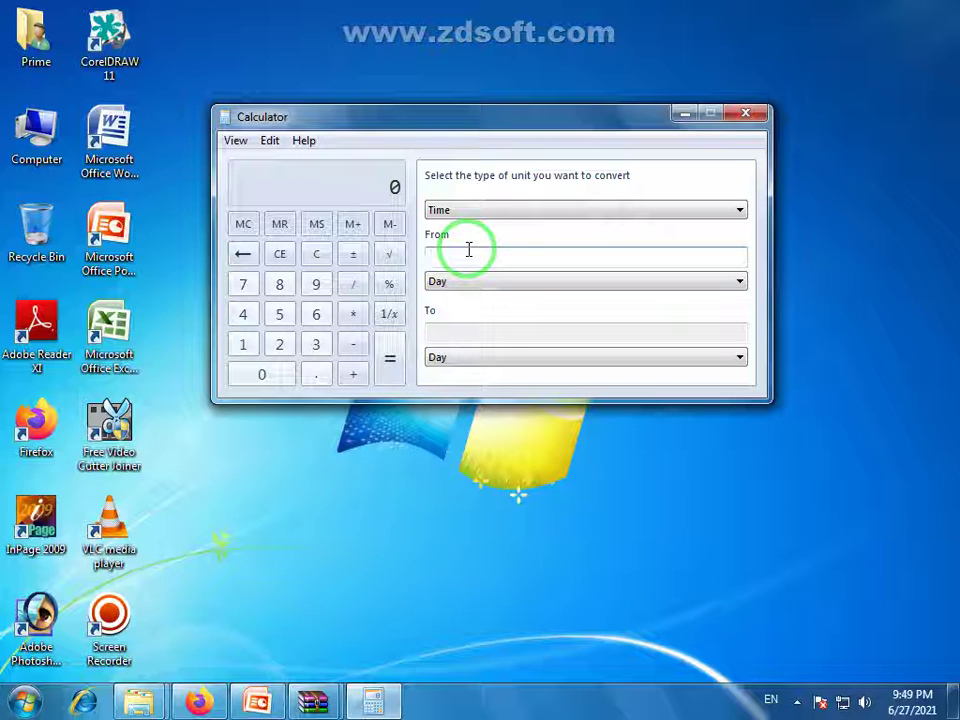
pyautogui.write('15')
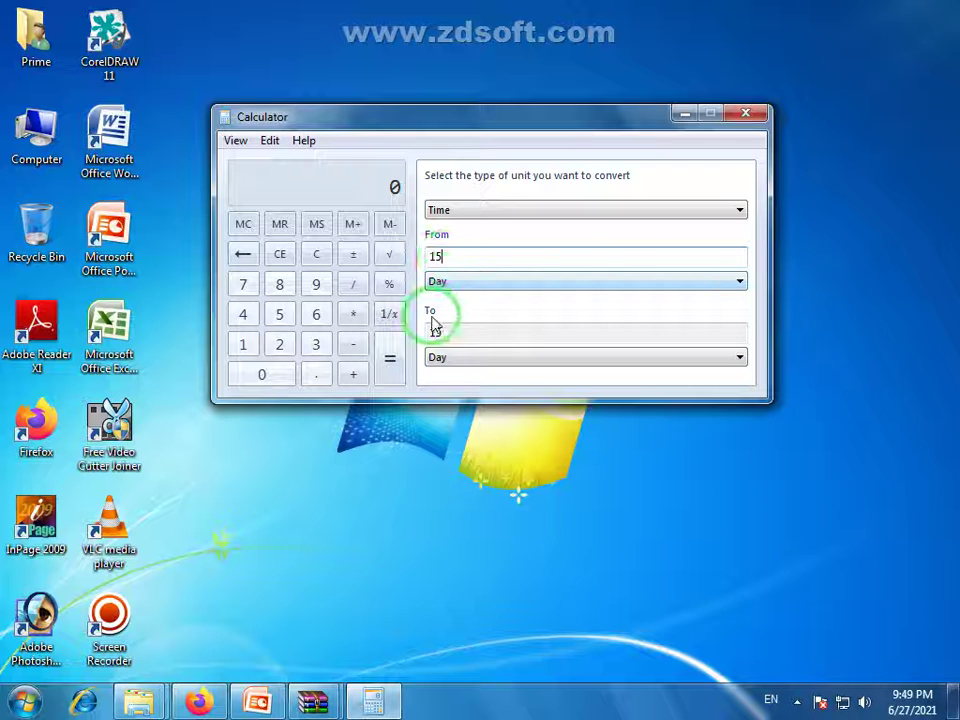
pyautogui.click(741, 358)
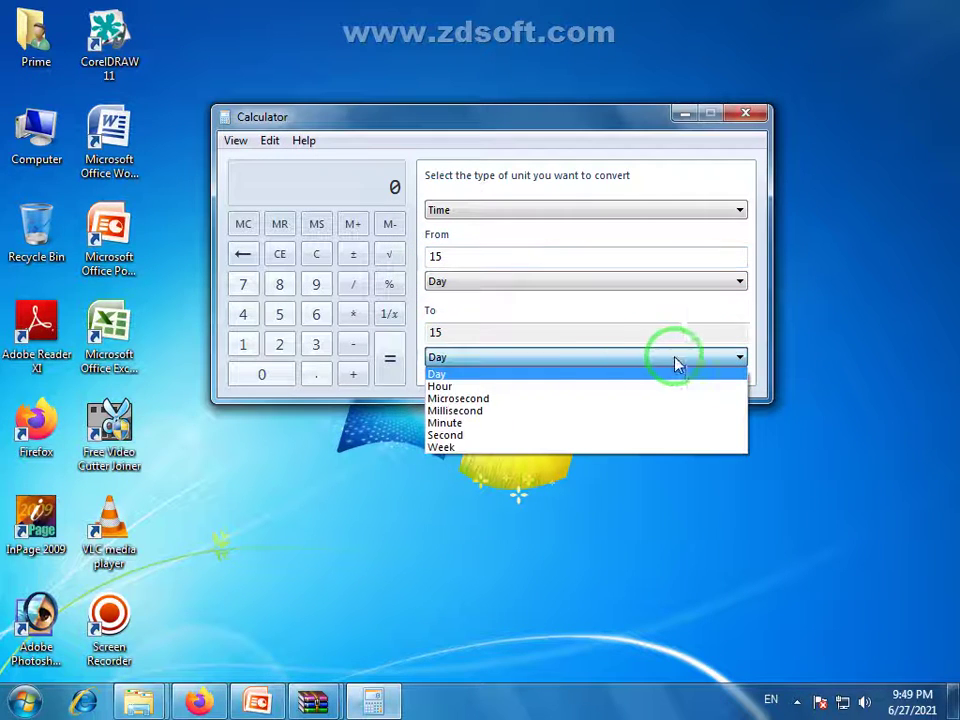
pyautogui.click(447, 424)
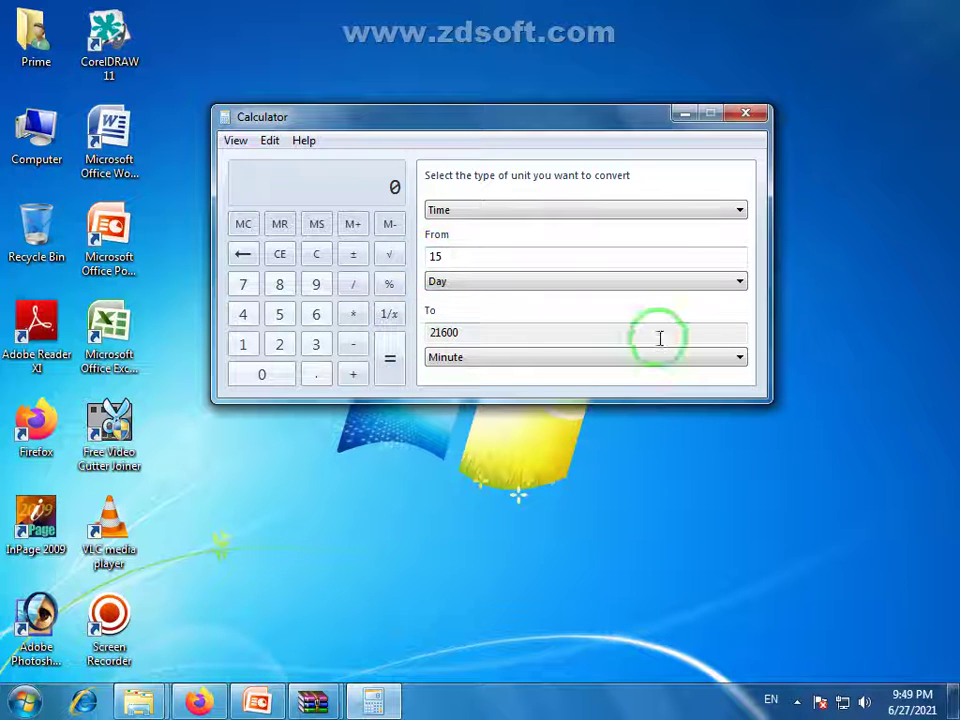
# Change the conversion's target unit to Second and from there to Hour.
pyautogui.click(729, 360)
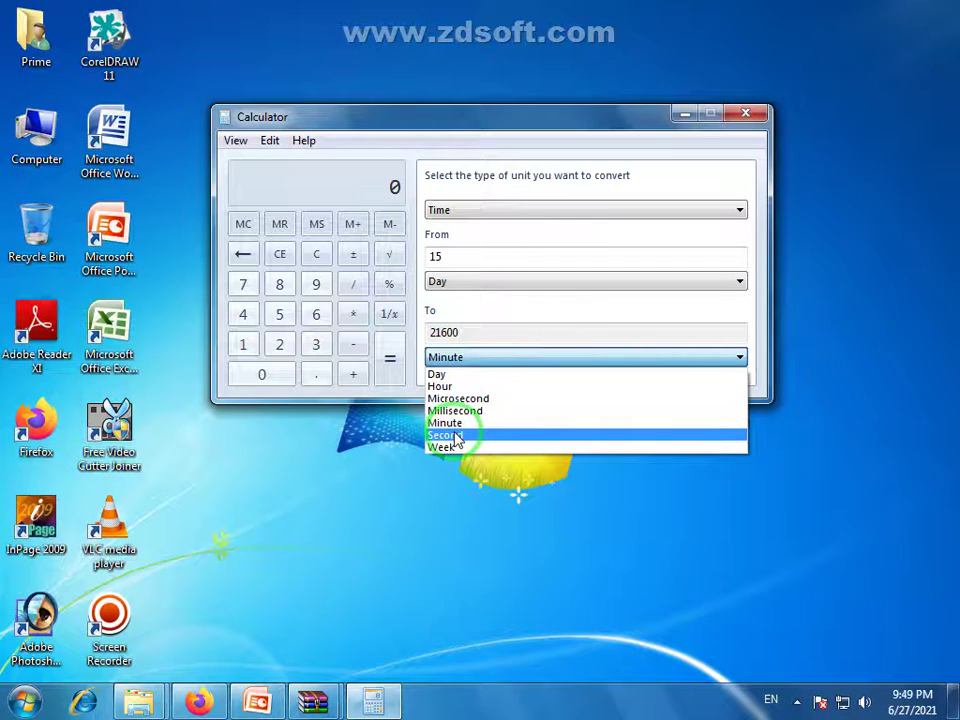
pyautogui.click(456, 438)
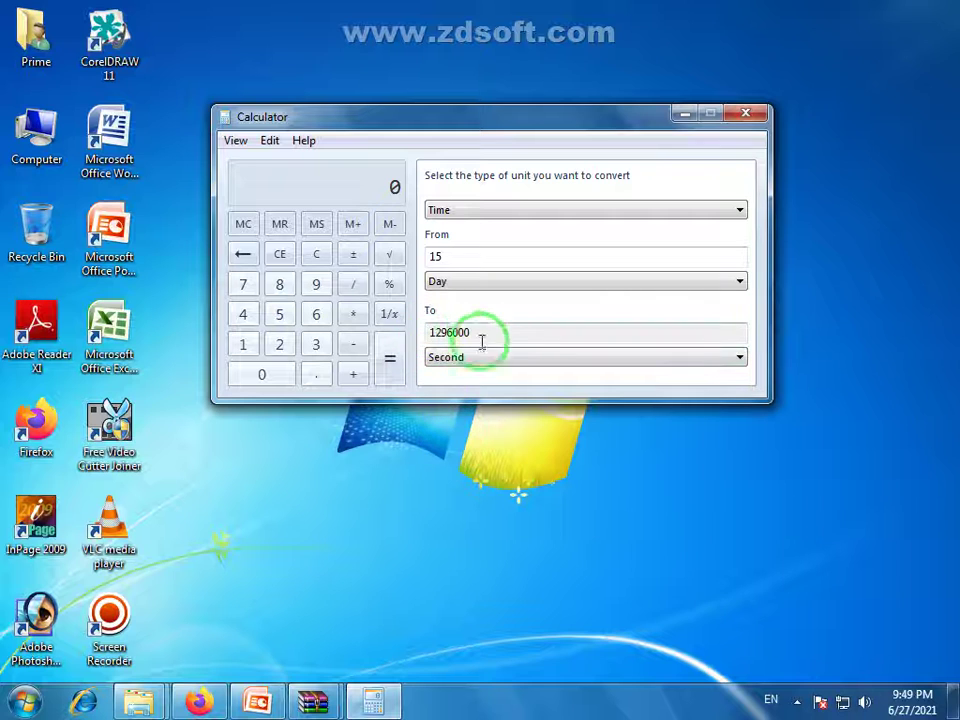
pyautogui.click(731, 360)
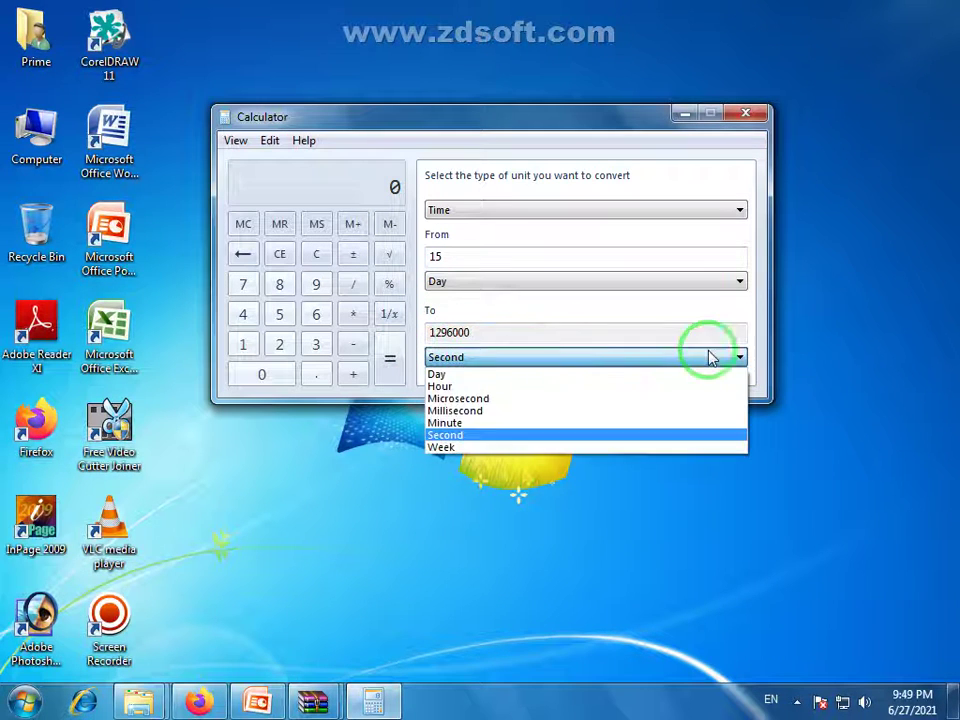
pyautogui.click(462, 386)
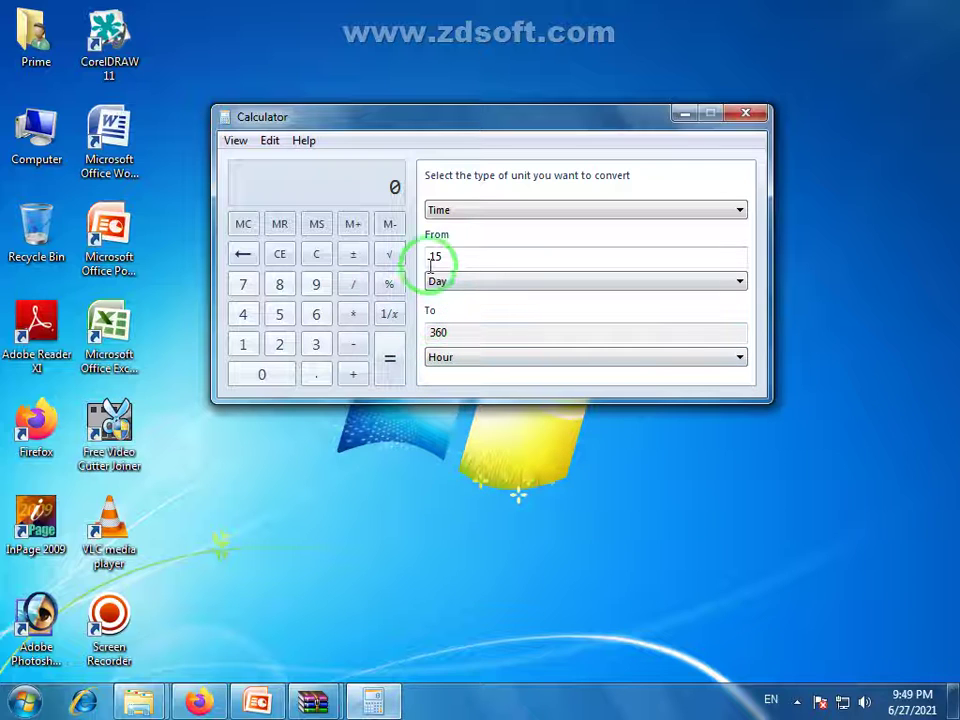
# Highlight the entered number of days and the converted number of hours in turn to compare them.
pyautogui.doubleClick(436, 256)
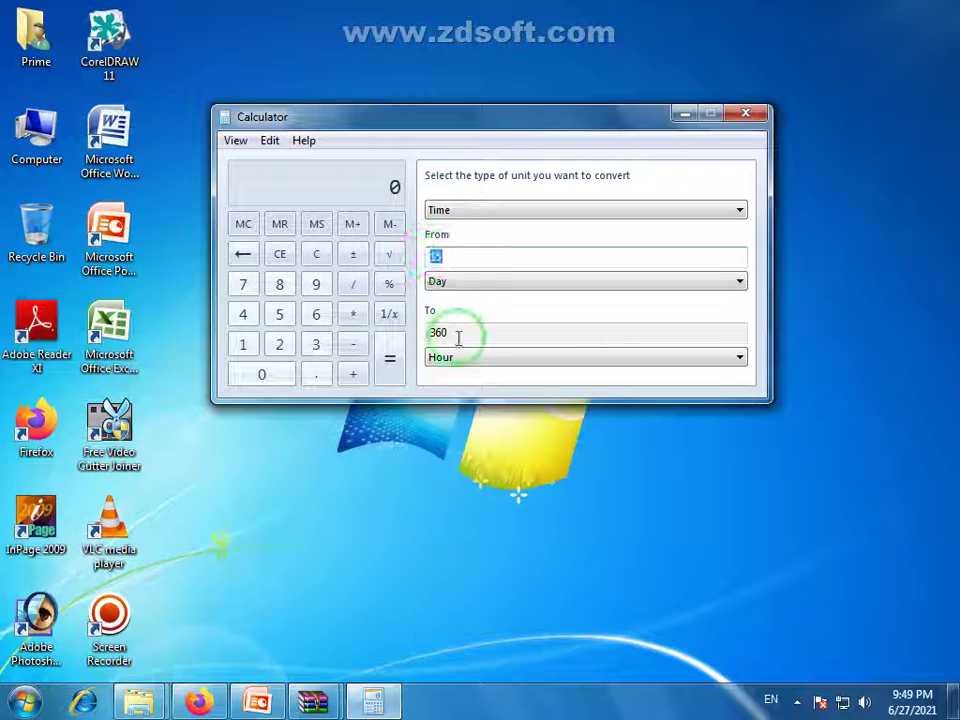
pyautogui.moveTo(455, 336); pyautogui.dragTo(429, 337)
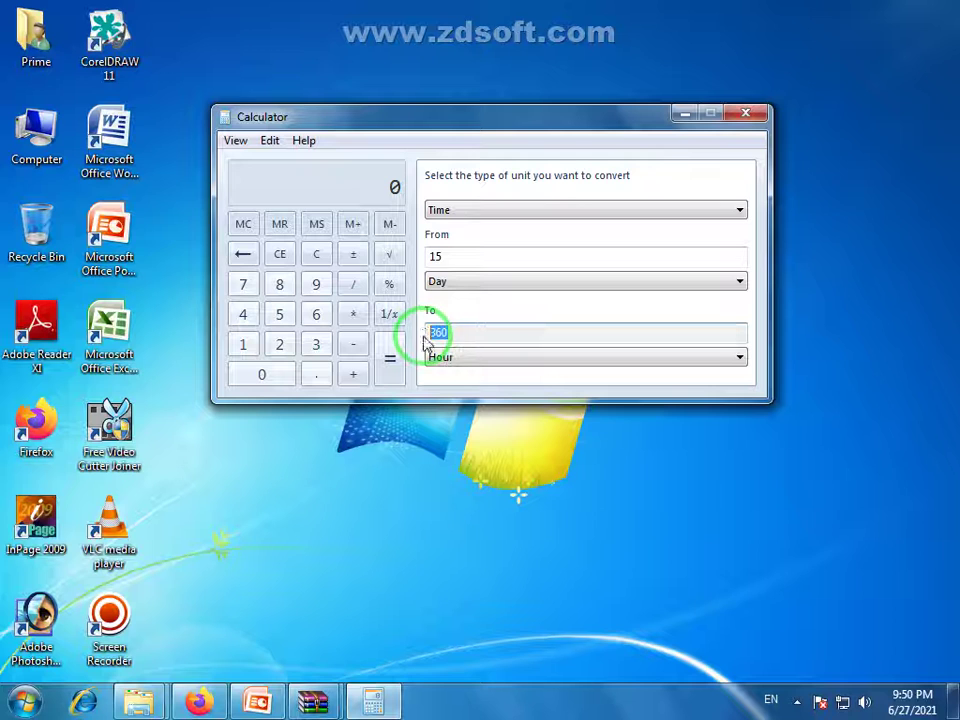
pyautogui.click(450, 332)
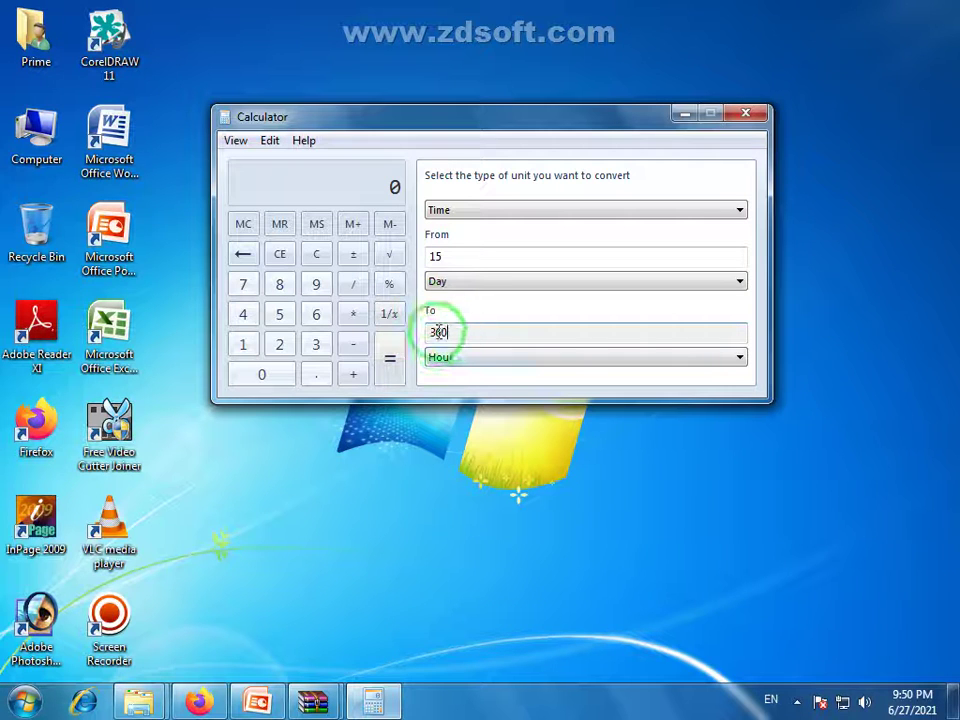
pyautogui.doubleClick(438, 331)
pyautogui.click(438, 331)
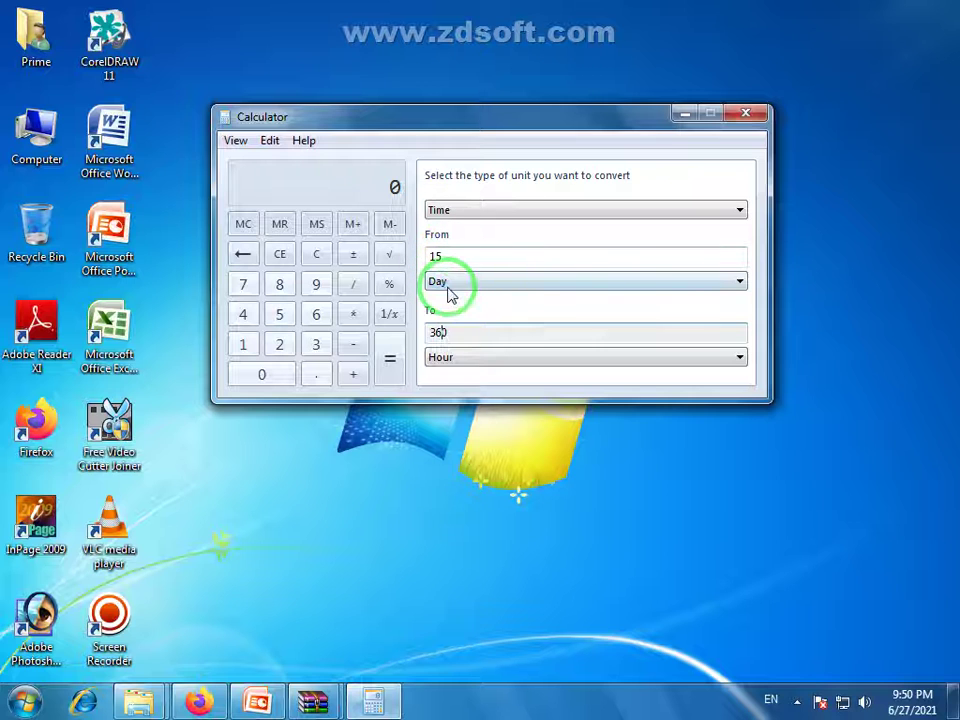
pyautogui.click(235, 140)
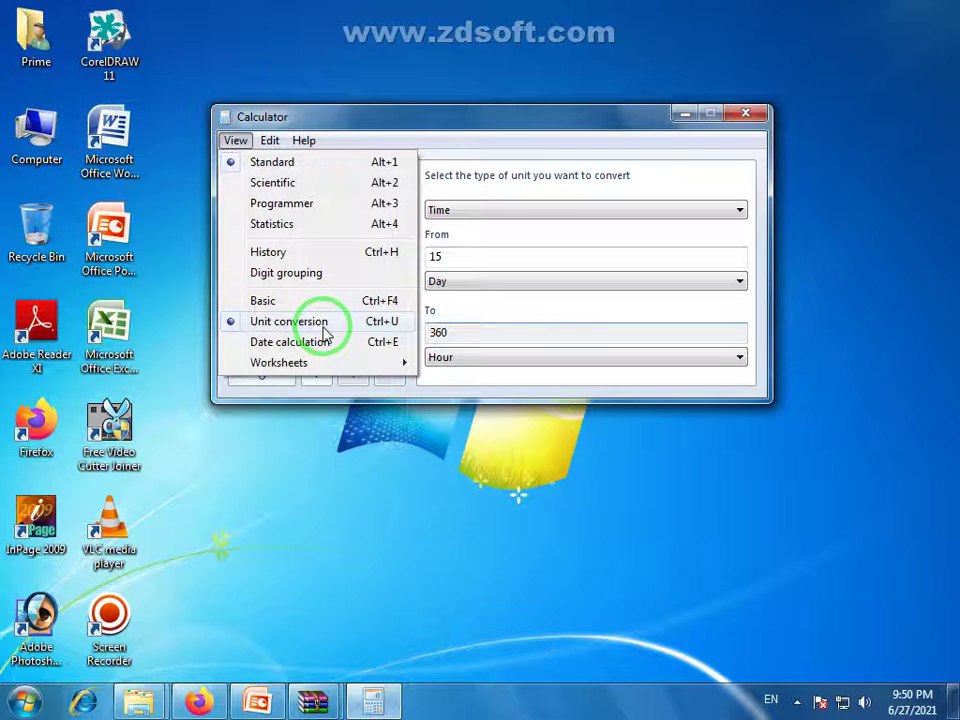
pyautogui.click(510, 392)
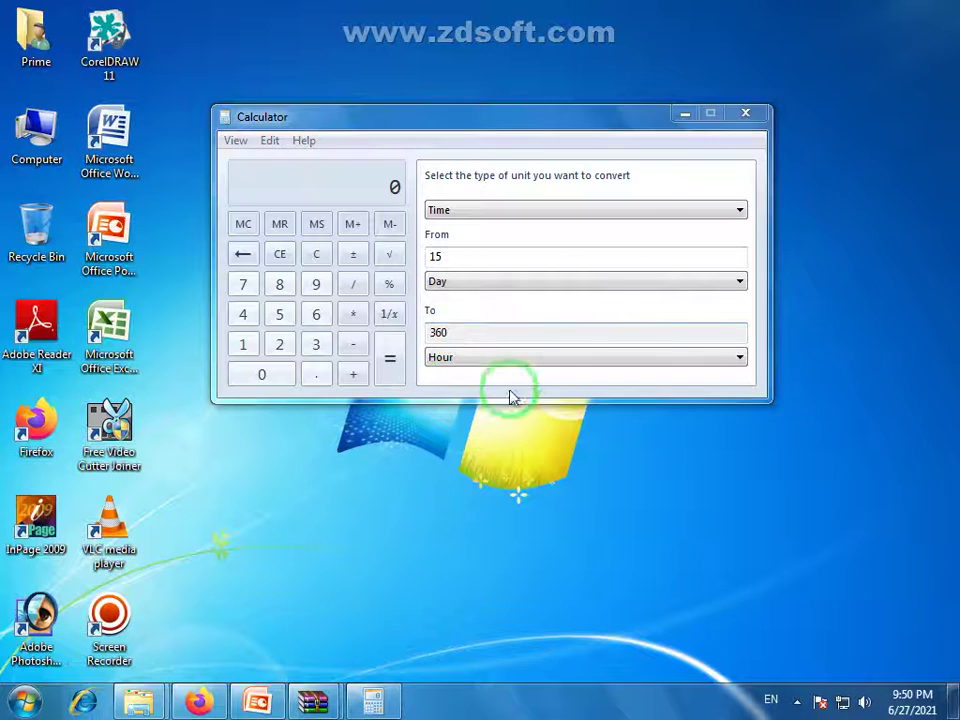
pyautogui.click(656, 212)
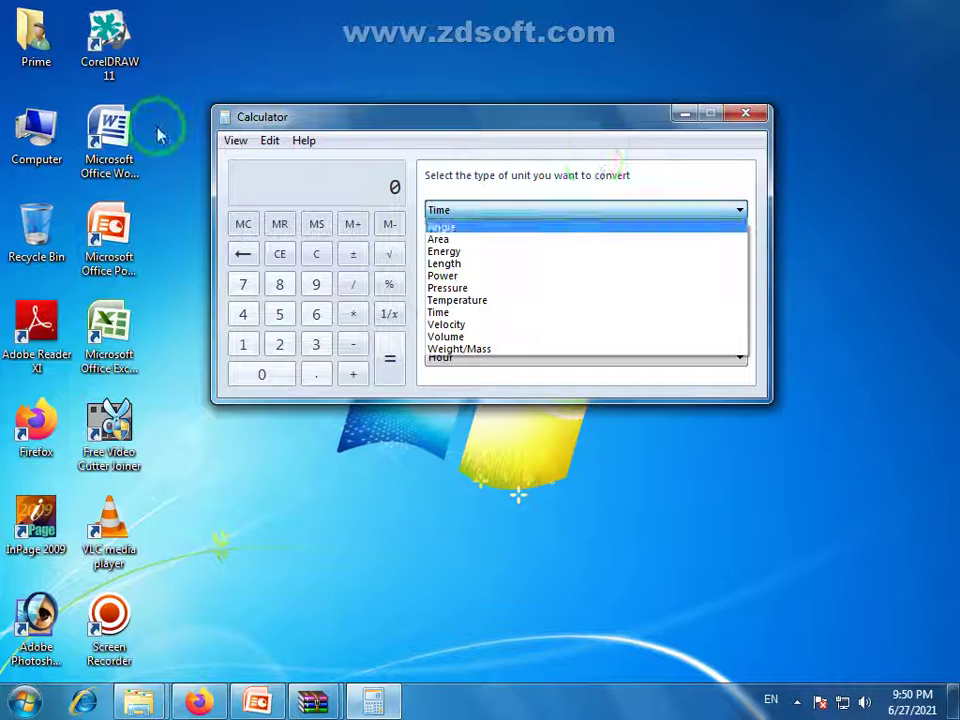
pyautogui.click(238, 146)
# Return the calculator to the Basic view without the conversion pane and reposition its window near the middle of the desktop.
pyautogui.click(236, 141)
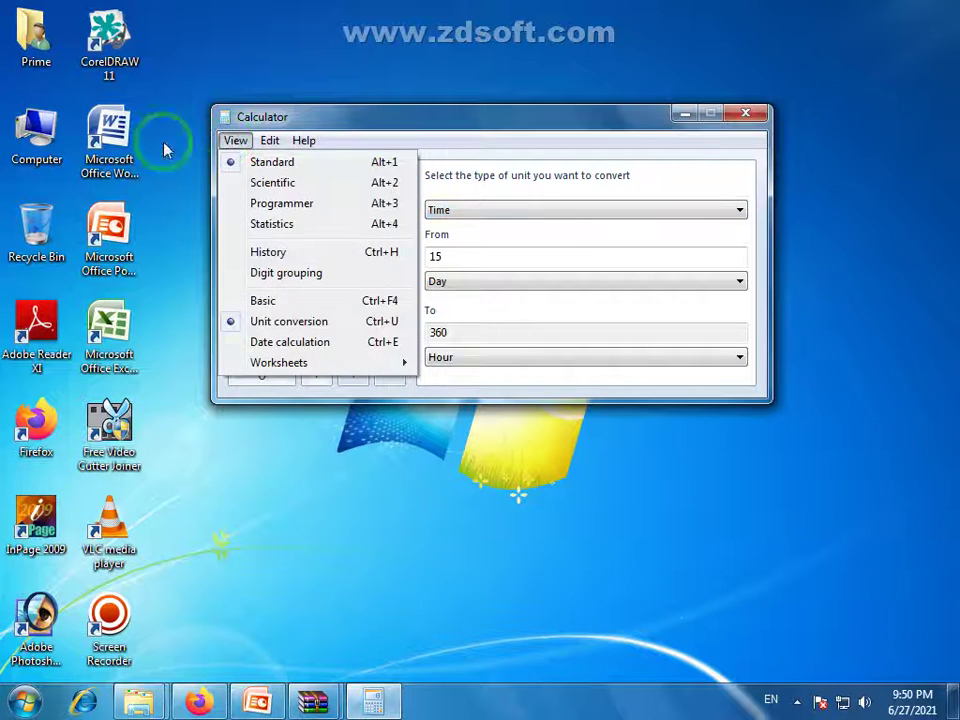
pyautogui.click(279, 314)
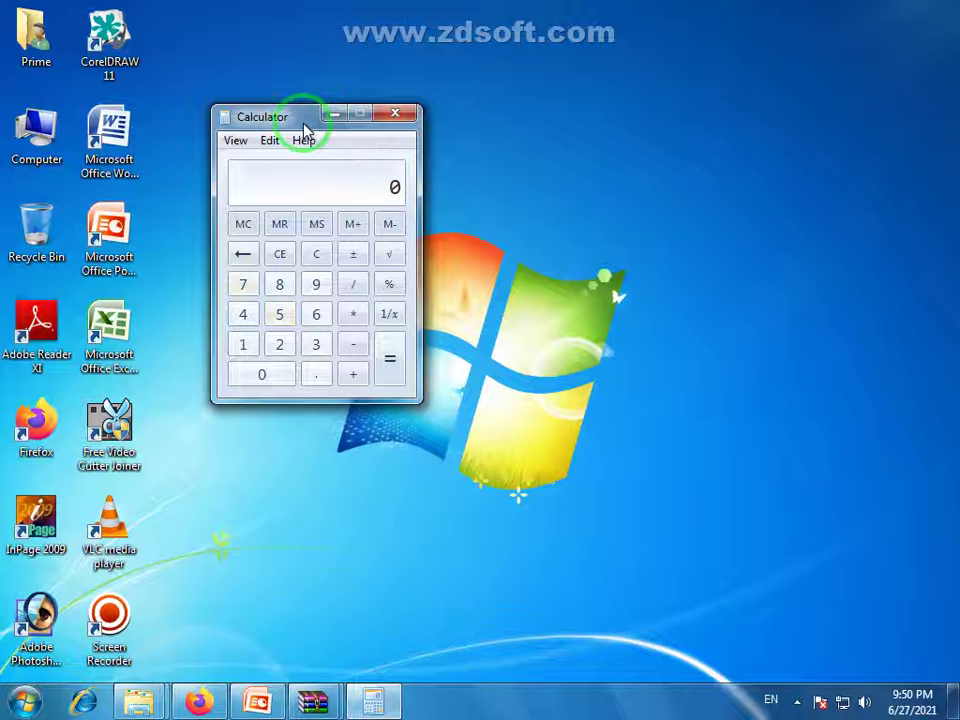
pyautogui.moveTo(304, 118); pyautogui.dragTo(476, 208)
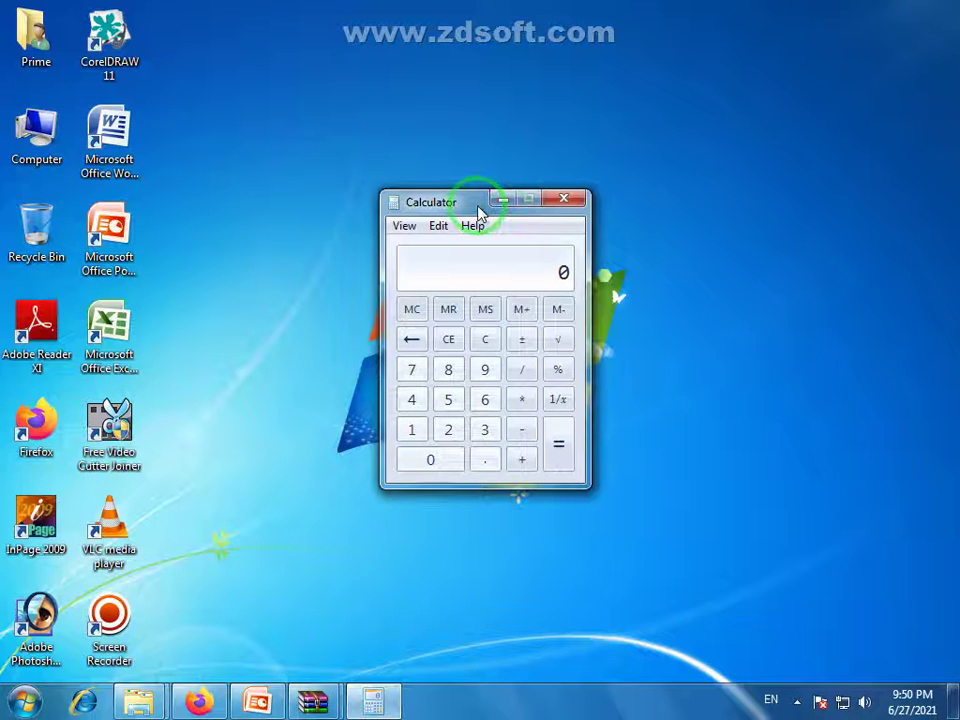
pyautogui.click(452, 370)
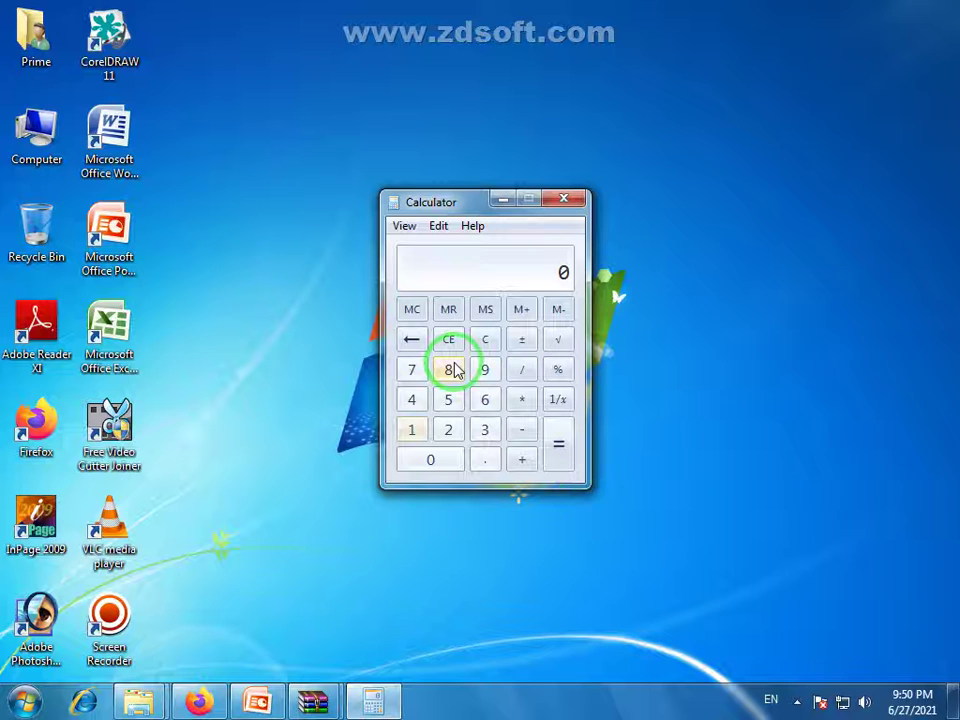
pyautogui.click(491, 198)
pyautogui.moveTo(480, 212); pyautogui.dragTo(467, 193)
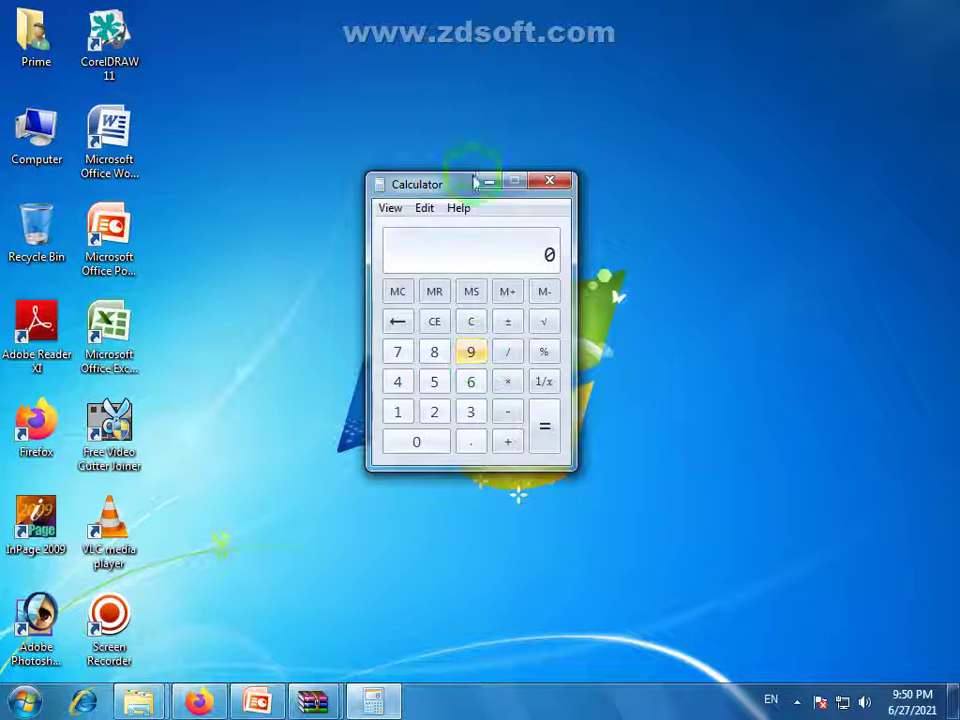
pyautogui.moveTo(462, 197); pyautogui.dragTo(442, 195)
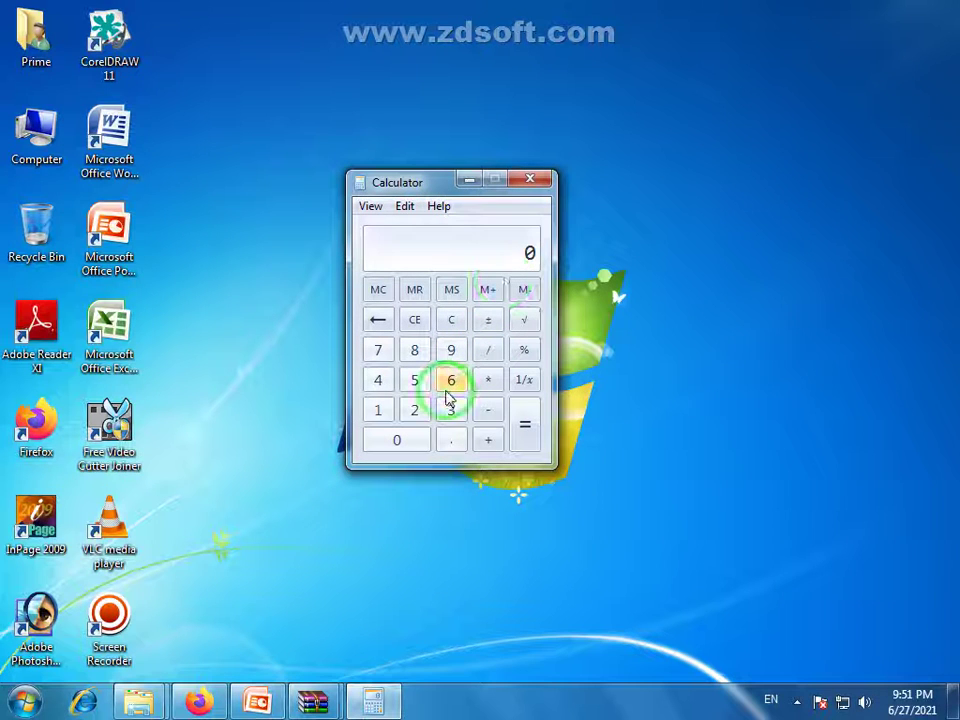